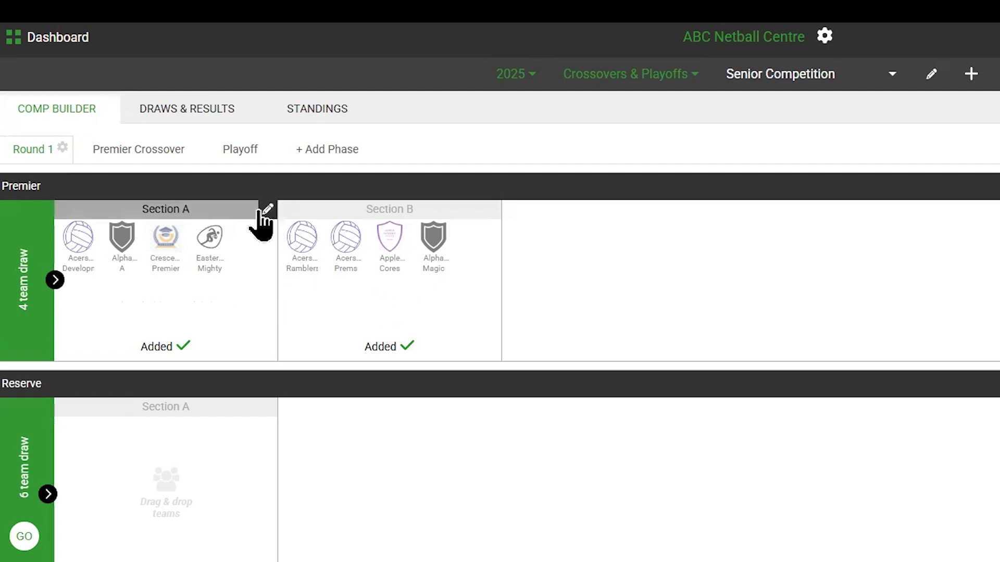
Step: Start a new phase named Crossover with phase type Crossover, linked to Round 1
mouse_move(495, 209)
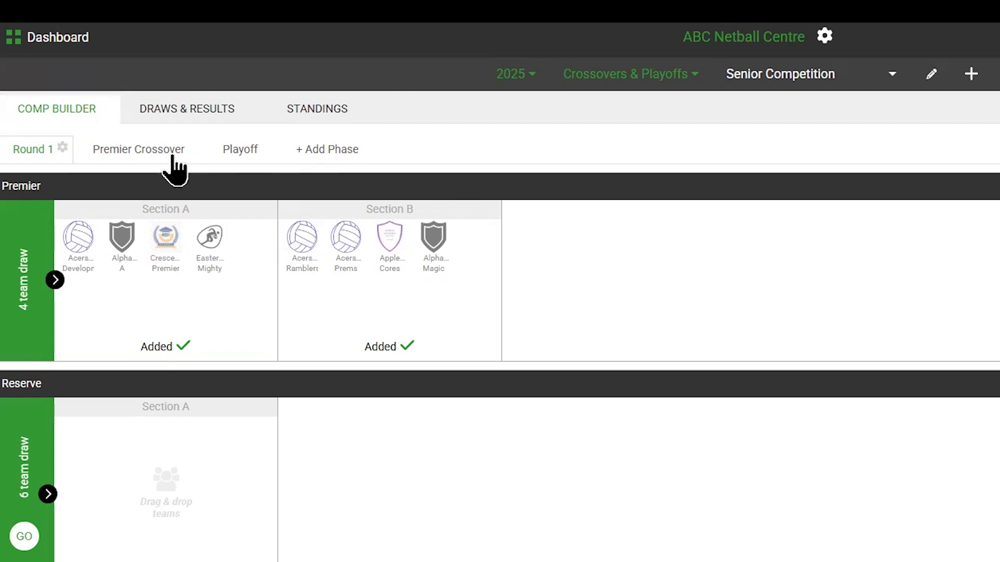
left_click(322, 152)
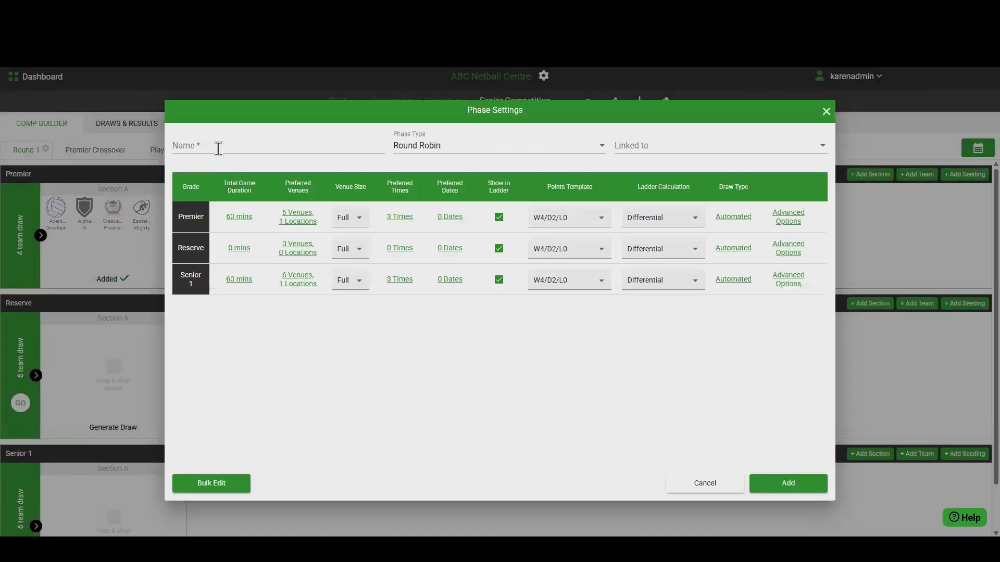
left_click(219, 149)
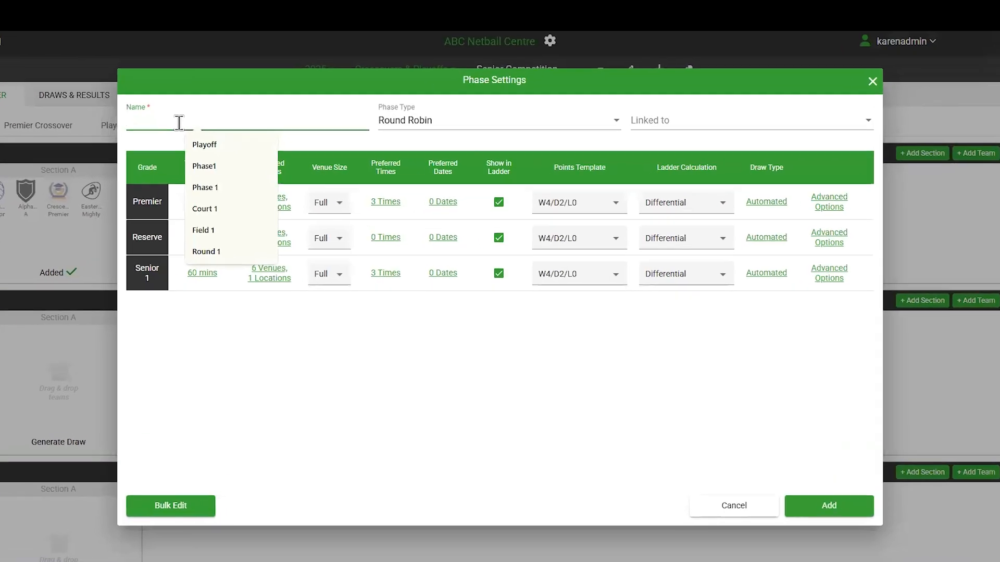
type("c")
key("Down")
left_click(182, 157)
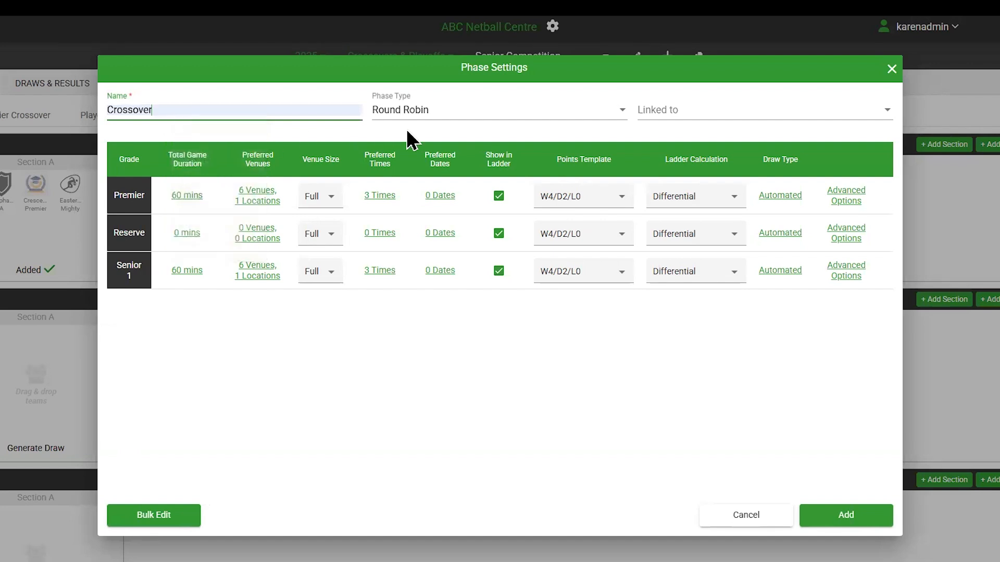
left_click(458, 112)
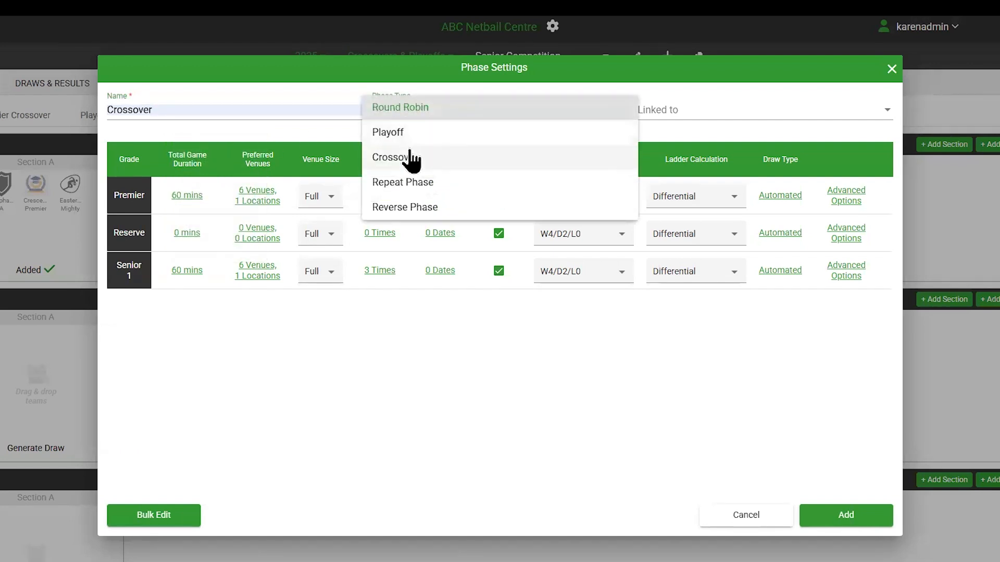
left_click(405, 161)
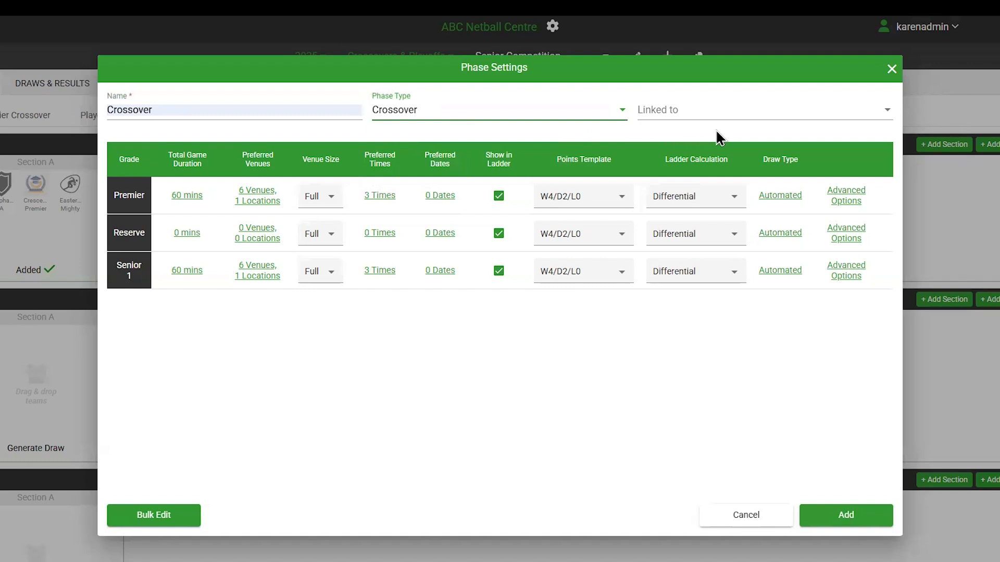
left_click(889, 120)
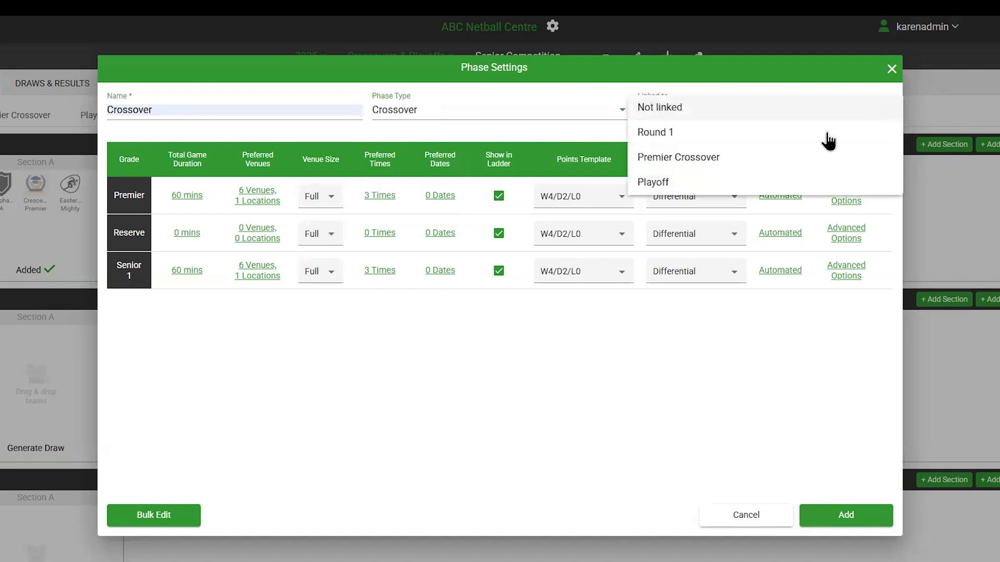
left_click(647, 140)
Step: Set the Premier grade's preferred dates to 4, 5 and 6 April 2025, and add the Crossover phase
left_click(440, 196)
left_click(614, 288)
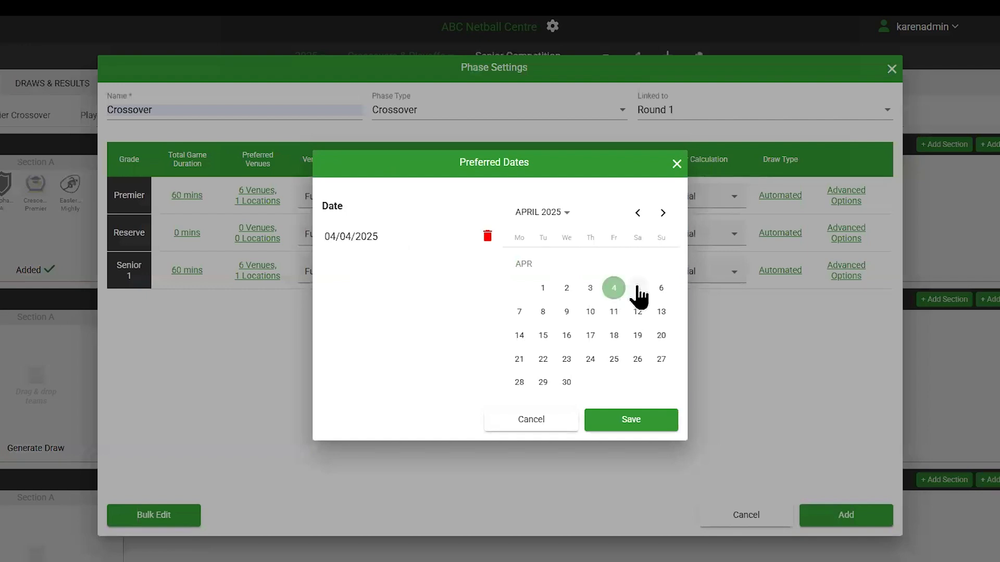
left_click(637, 288)
left_click(662, 290)
left_click(634, 424)
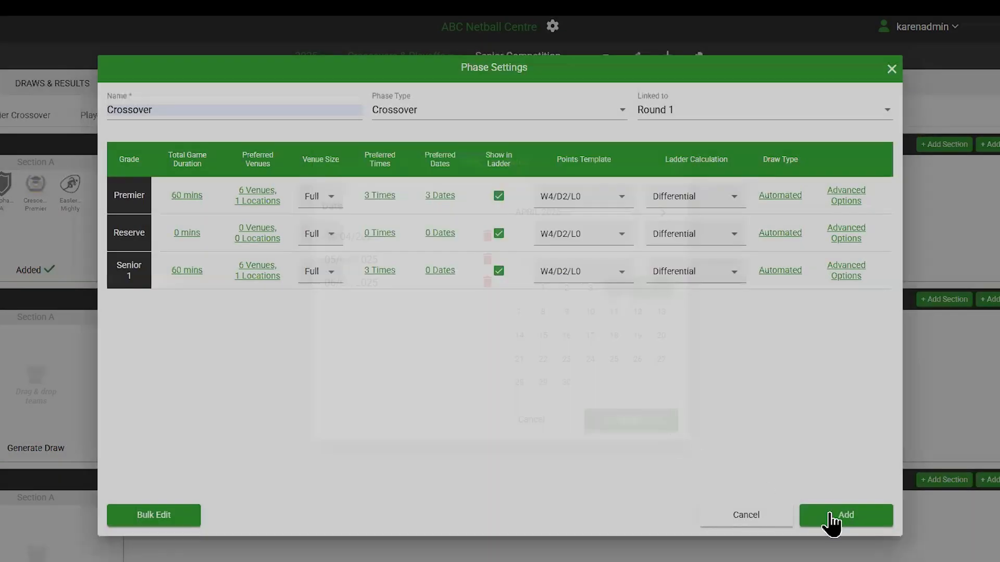
left_click(858, 523)
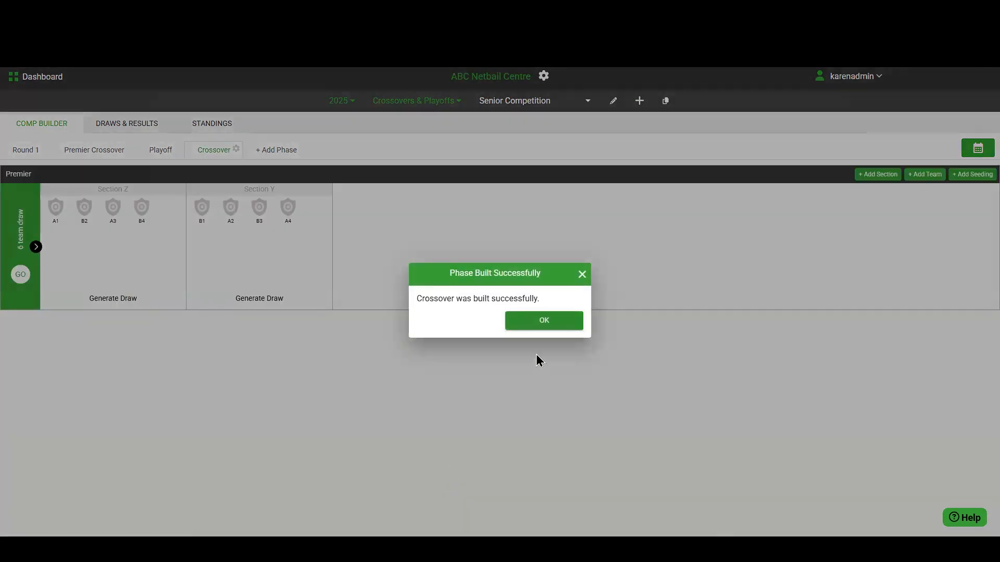
left_click(582, 274)
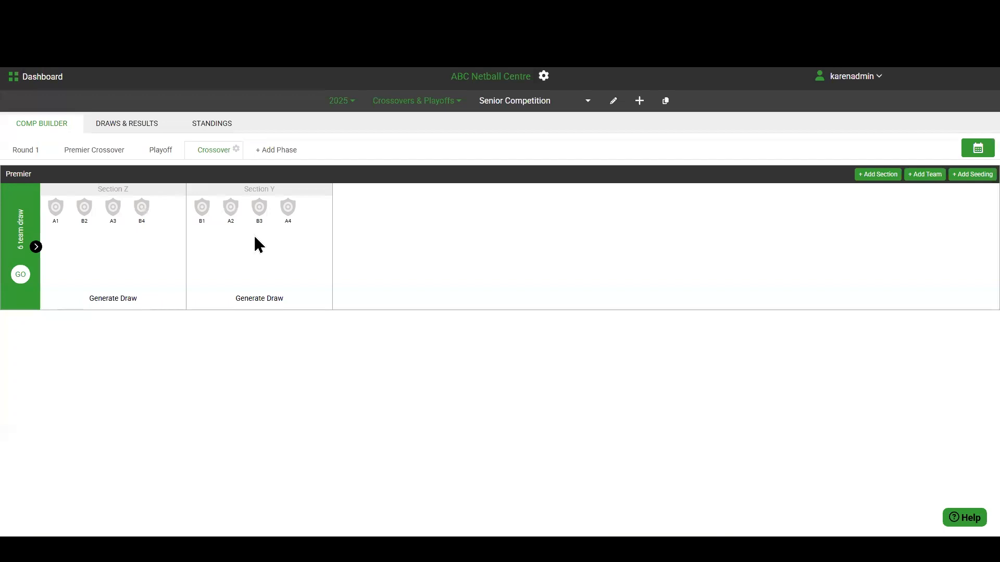
Step: Move seed B4 from Section Z to Section Y, and seed A2 from Section Y to Section Z
left_click(179, 191)
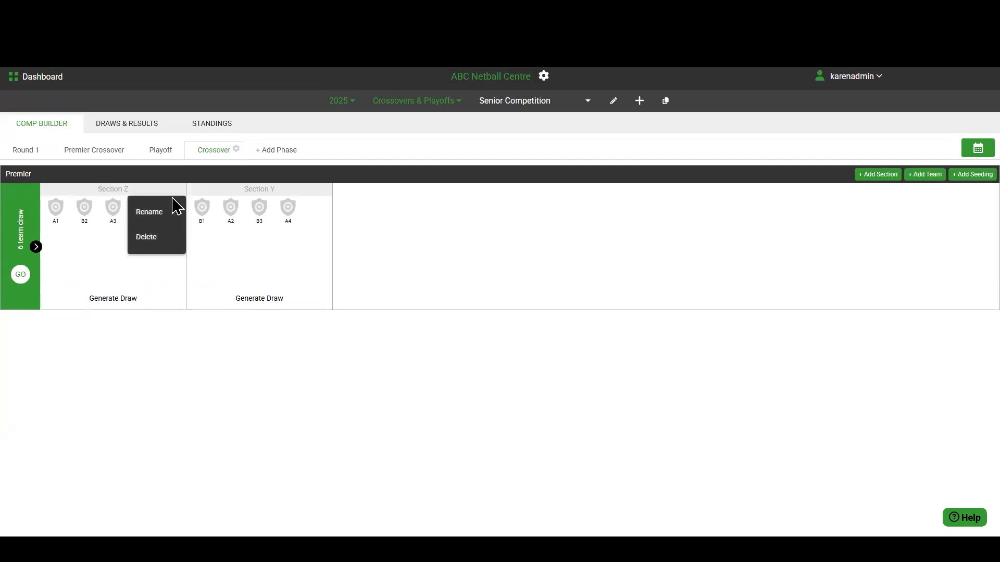
left_click(89, 245)
left_click_drag(140, 219, 208, 251)
left_click_drag(229, 212, 149, 229)
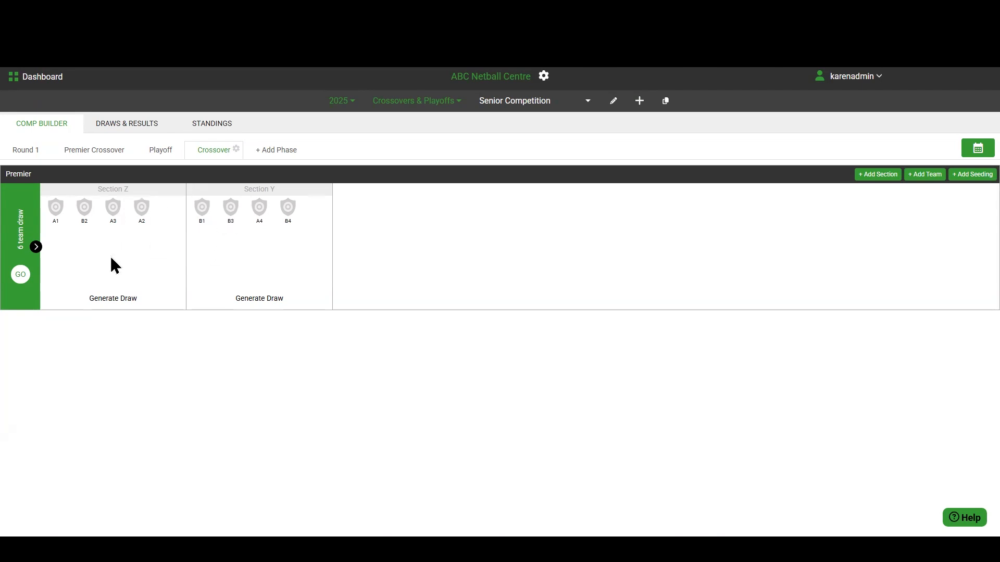
Step: In the Round 1 results, enter scores of 6 for Alpha Club: A and 4 for Acers Club: Prems
left_click(25, 151)
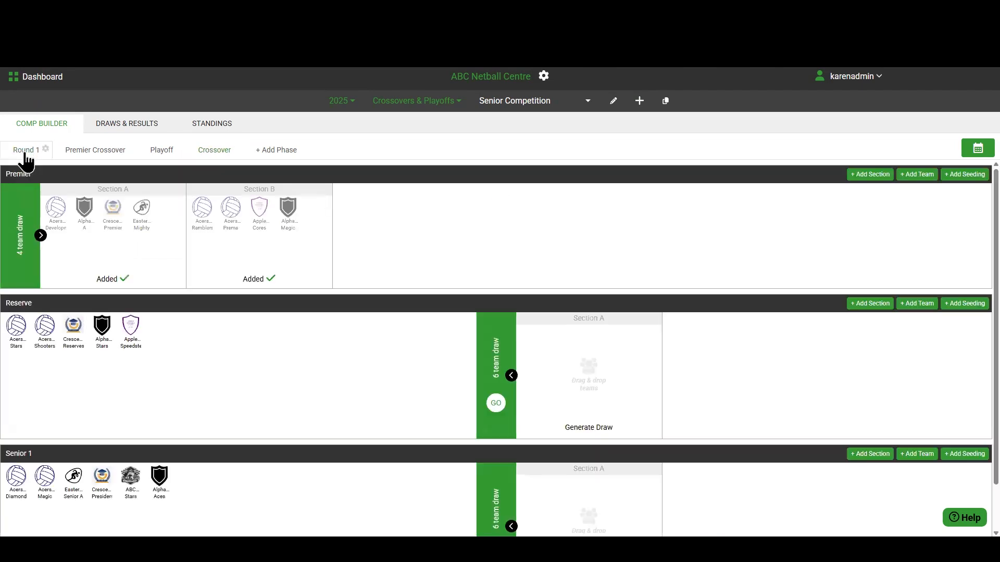
left_click(130, 129)
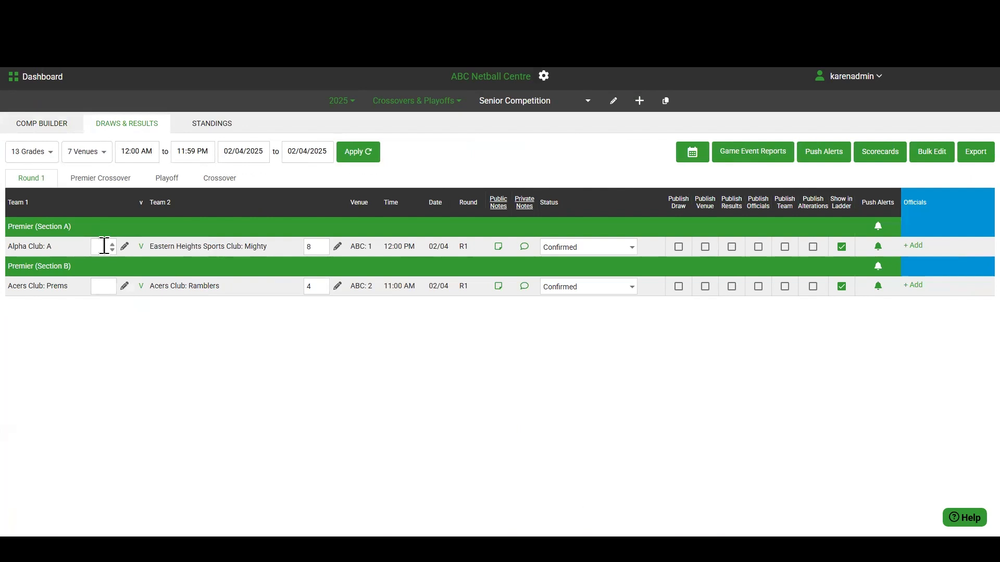
left_click(104, 246)
type("6")
left_click(96, 285)
type("4")
Step: Generate the Section Z draw of the Premier Crossover phase to review its rounds, and close it without saving
left_click(38, 125)
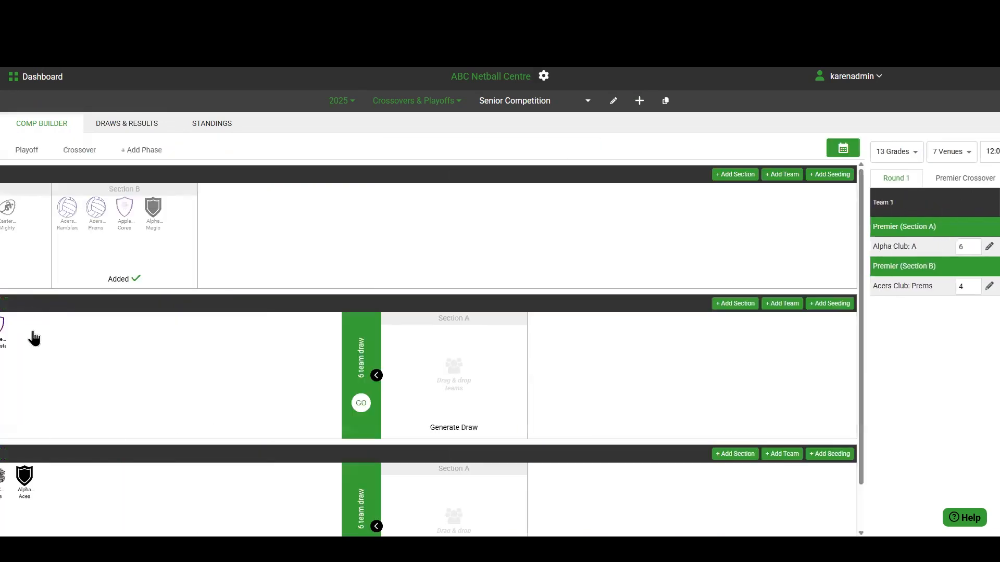
left_click(81, 153)
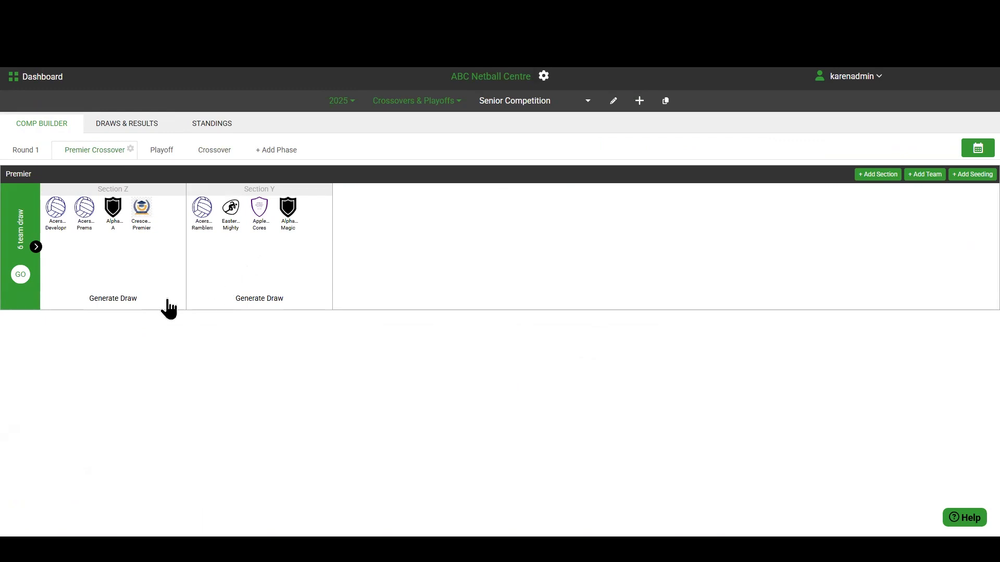
left_click(111, 298)
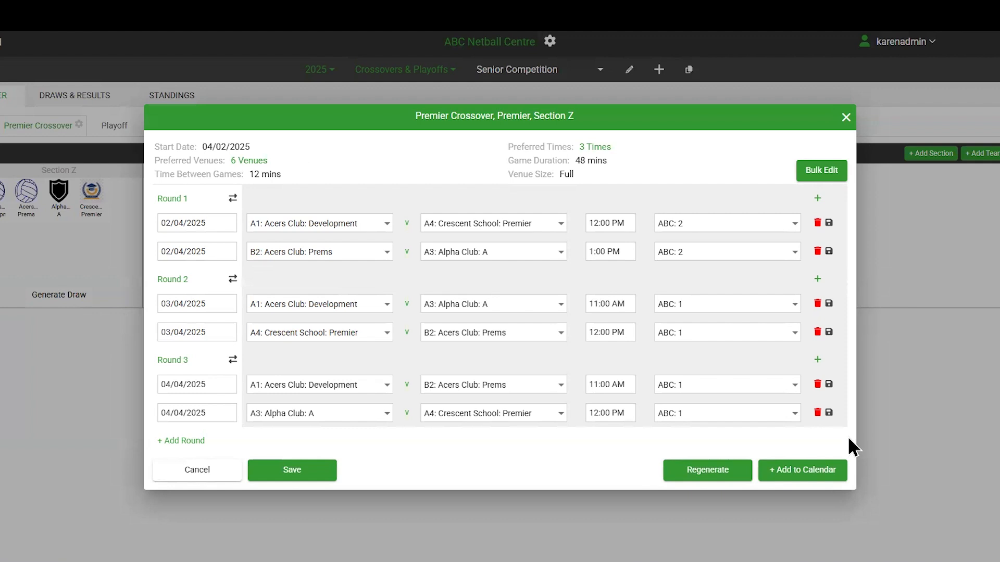
left_click(846, 117)
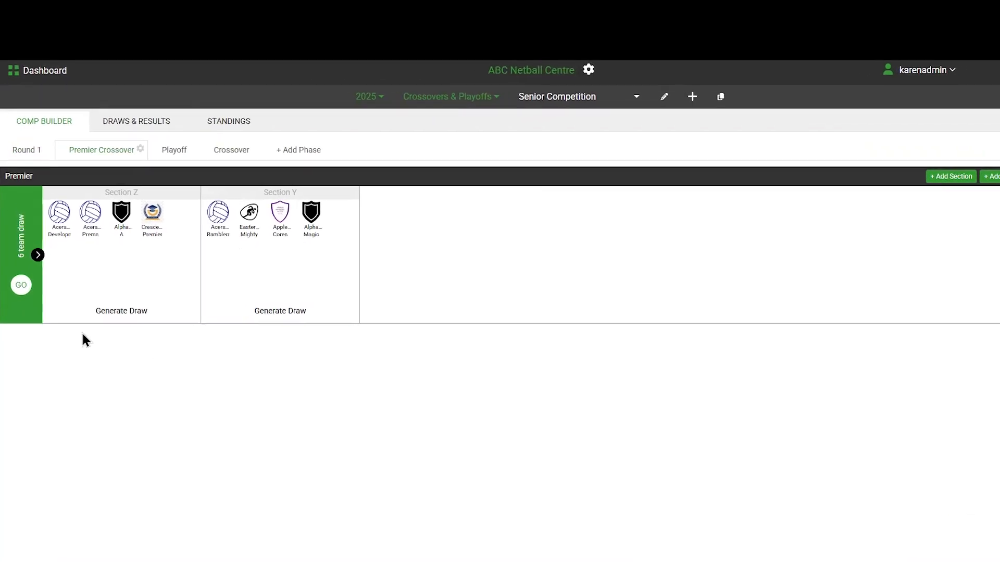
Step: Start a new phase named Playoff with phase type Playoff, linked to Pool Play
left_click(170, 151)
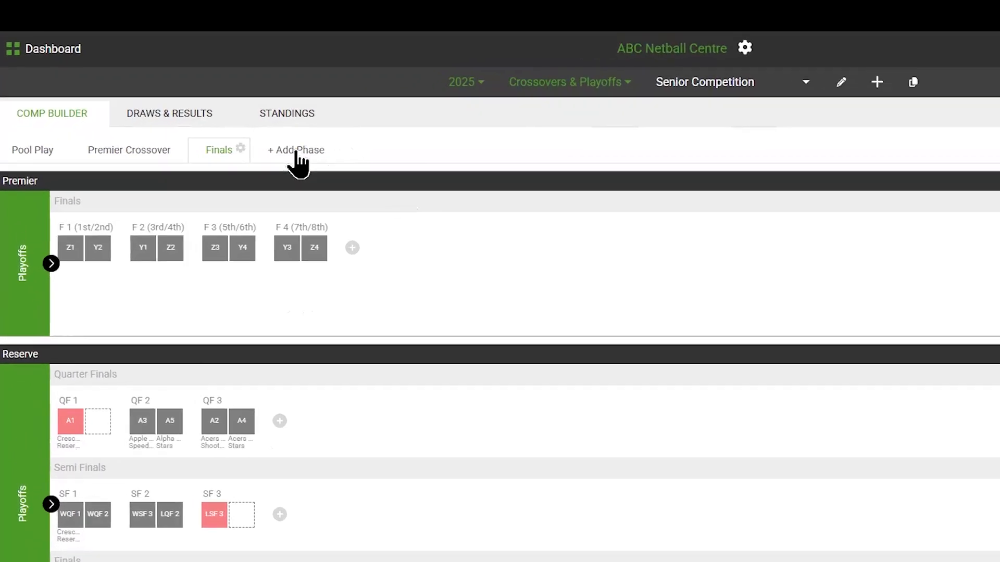
left_click(297, 151)
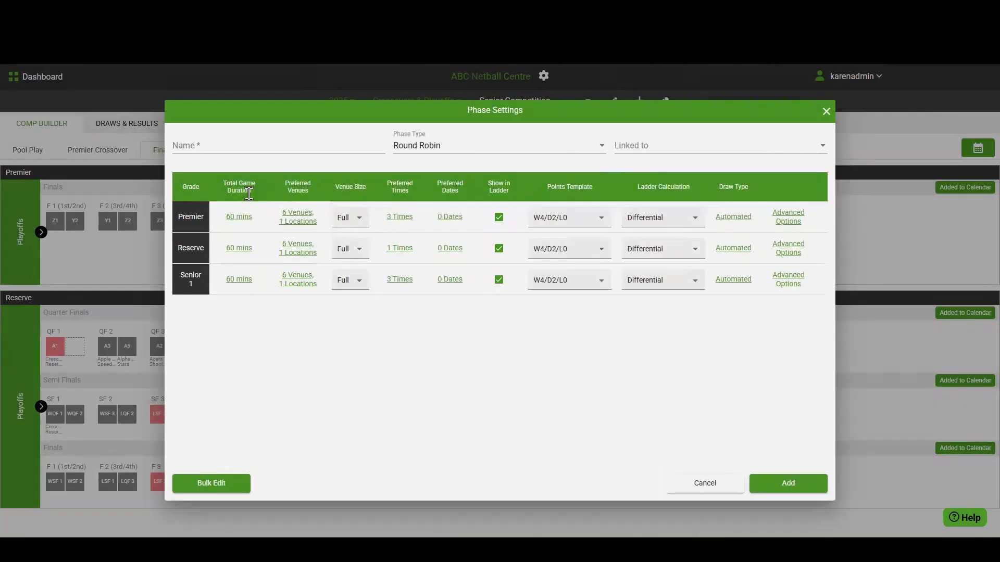
left_click(211, 144)
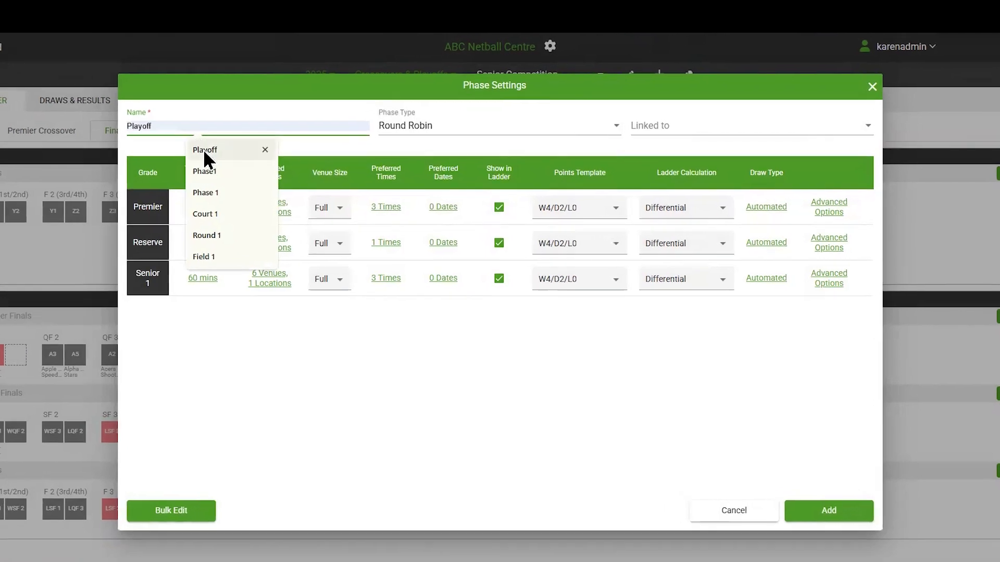
left_click(203, 151)
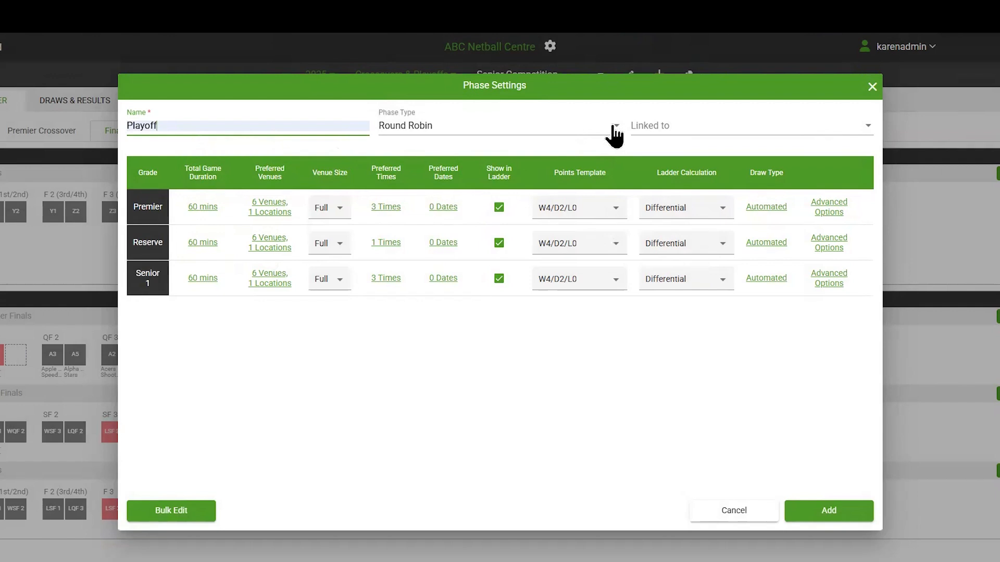
left_click(607, 129)
left_click(395, 148)
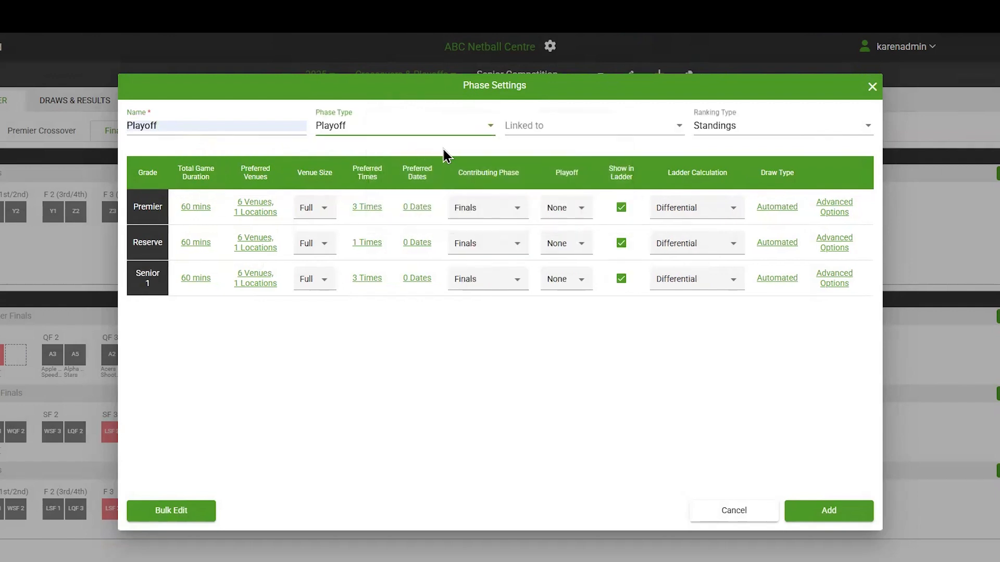
left_click(678, 137)
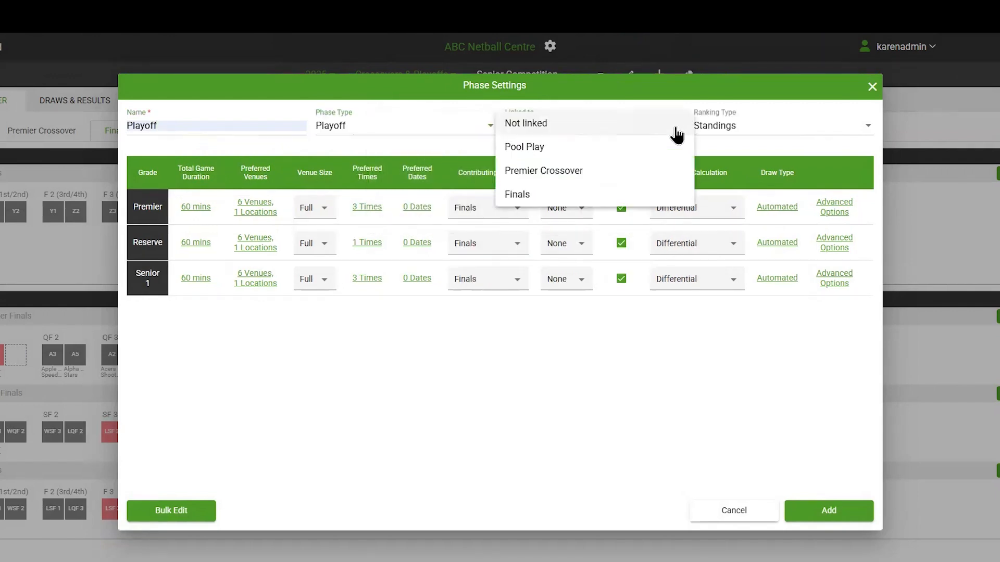
left_click(534, 150)
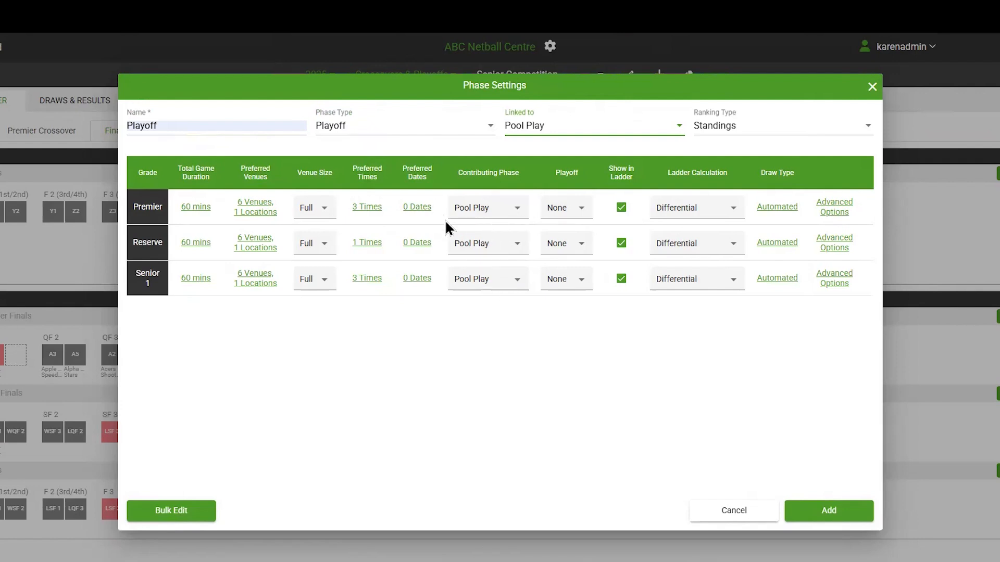
Step: Set Premier's contributing phase to Premier Crossover and its playoff level to F, and Reserve's playoff level to SF
left_click(518, 216)
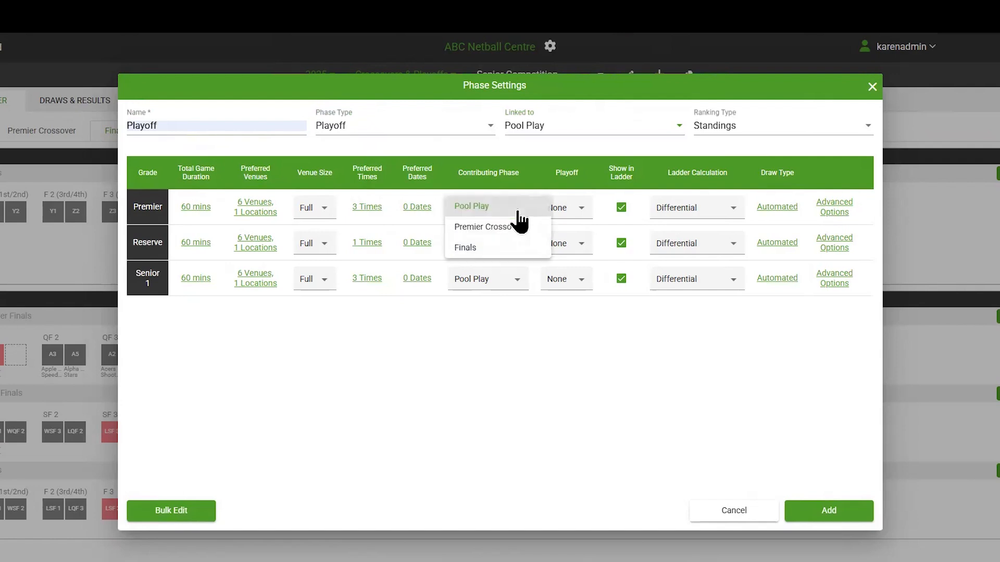
left_click(488, 233)
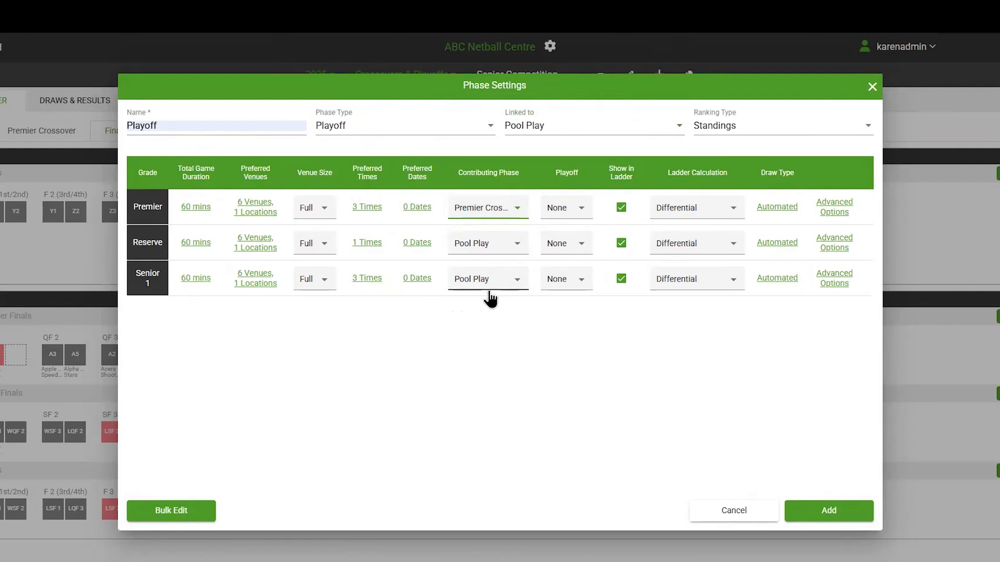
left_click(579, 211)
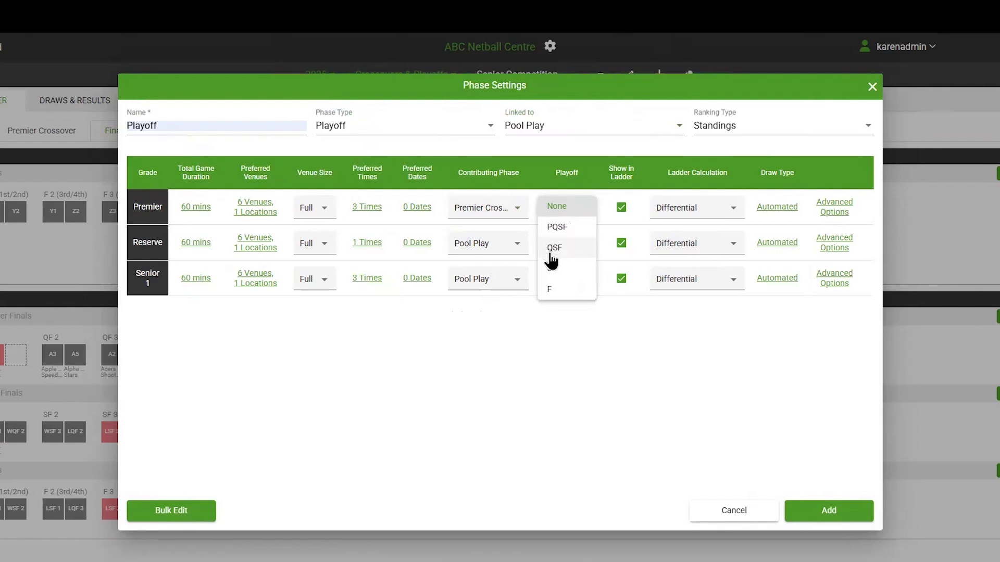
left_click(548, 288)
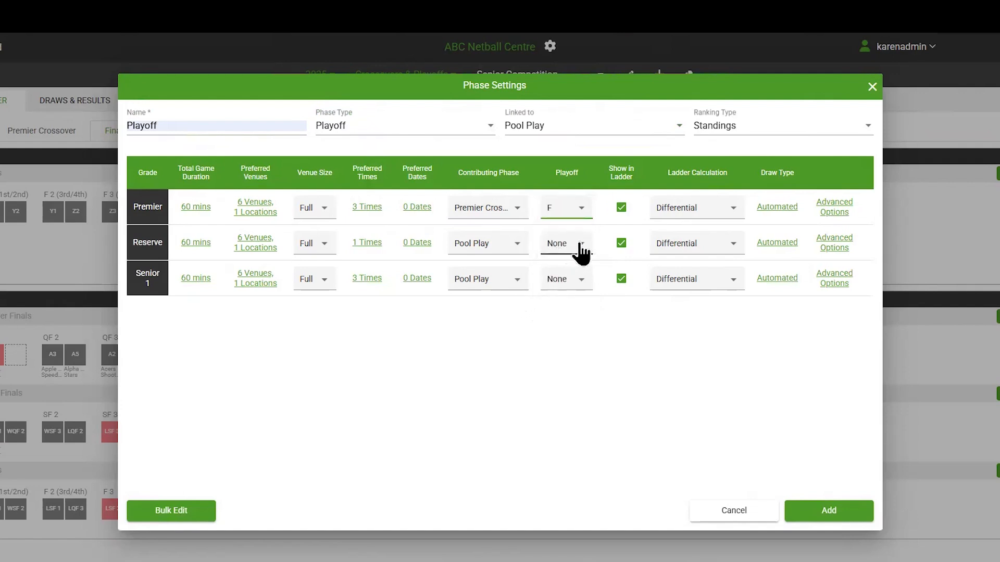
left_click(581, 244)
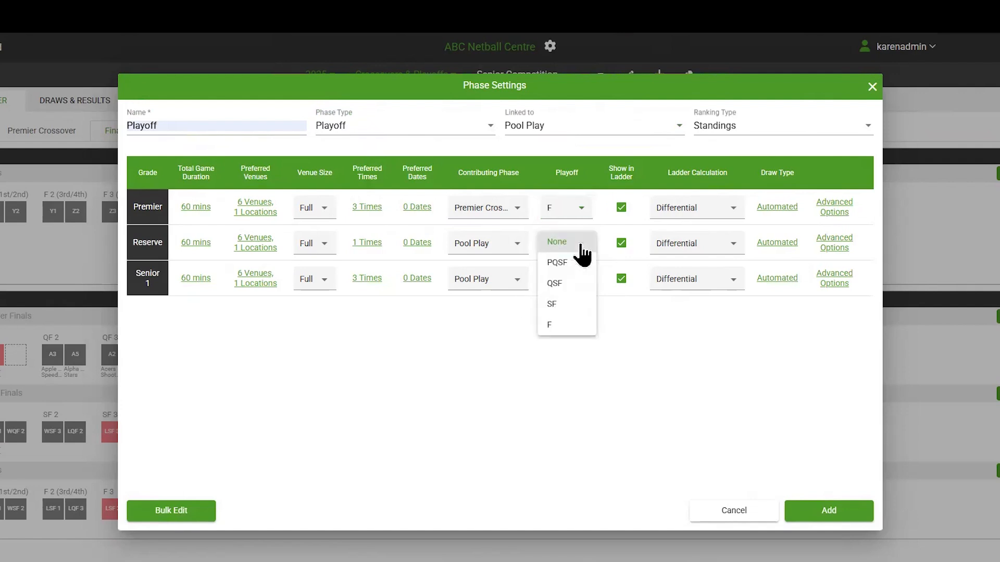
left_click(556, 305)
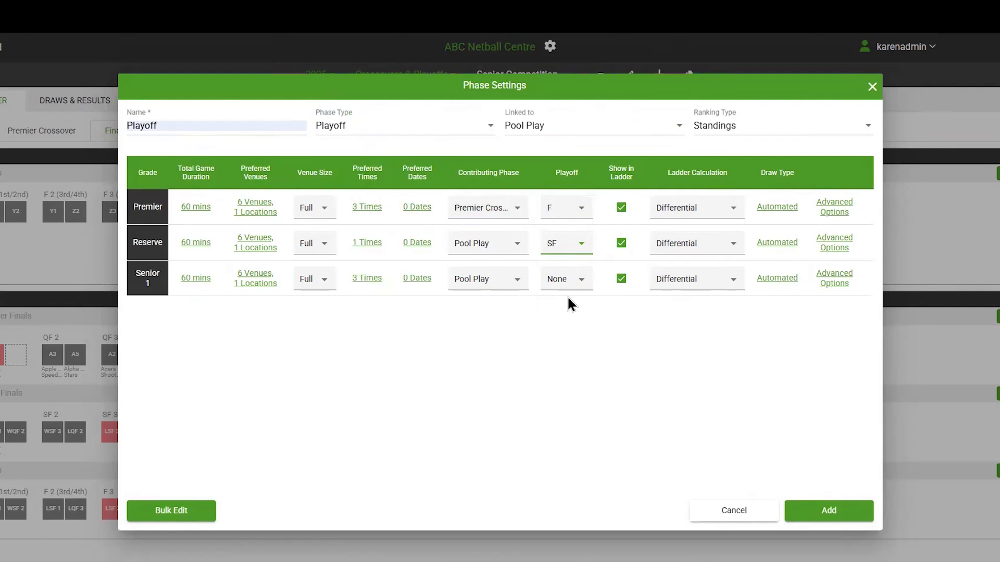
Step: Give Premier and Reserve the preferred date 09/04/2025 each, and add the Playoff phase
left_click(416, 219)
left_click(563, 317)
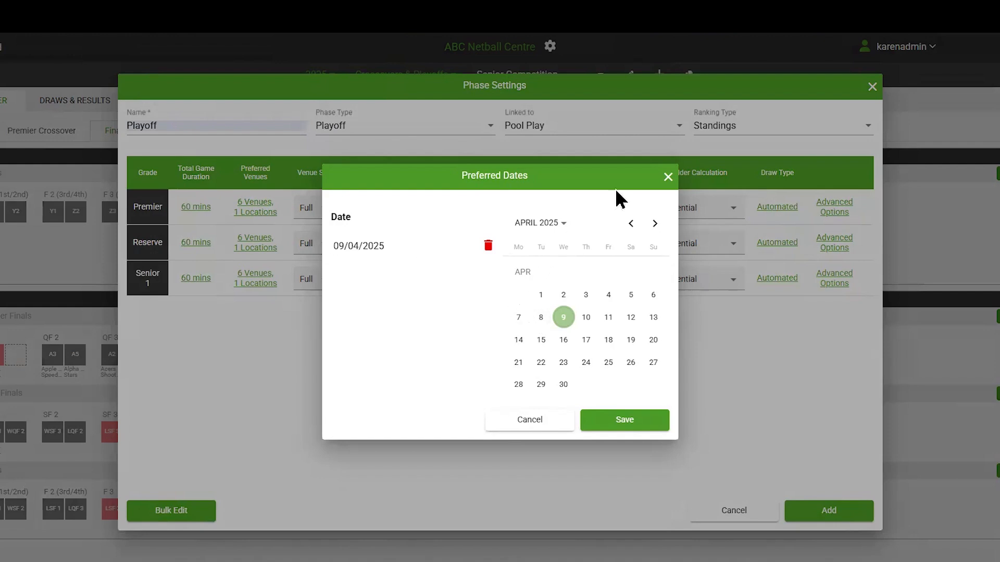
left_click(616, 420)
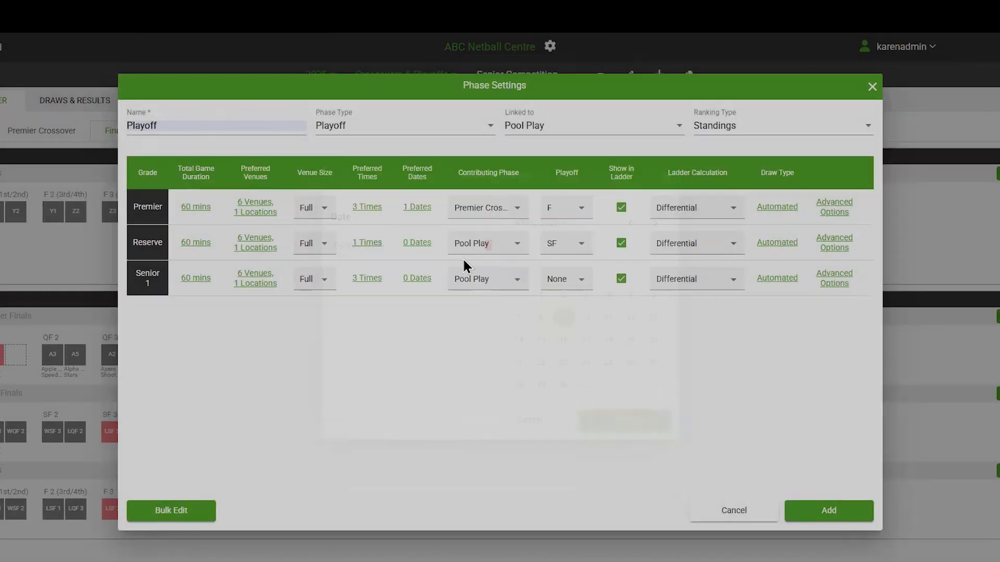
left_click(423, 246)
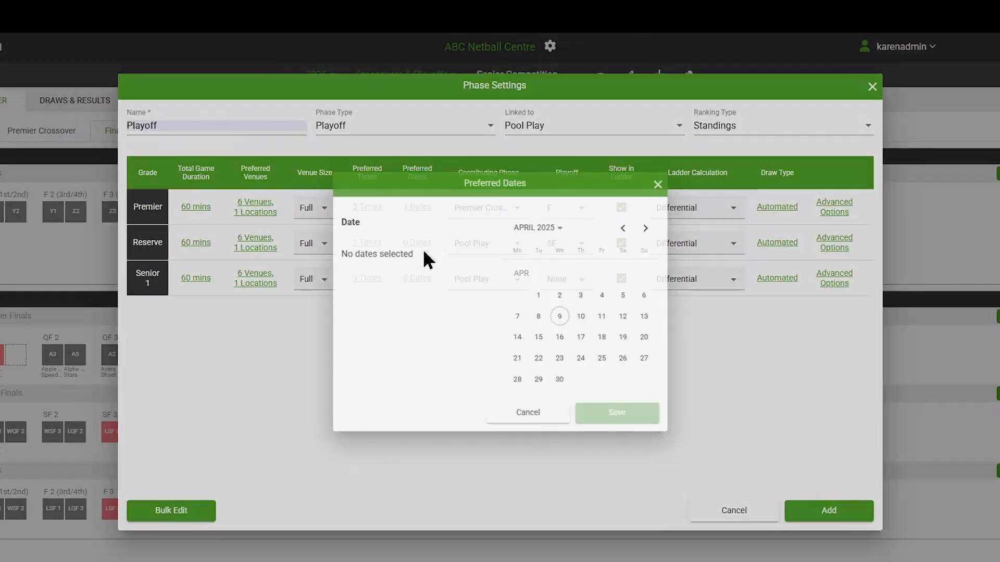
left_click(564, 321)
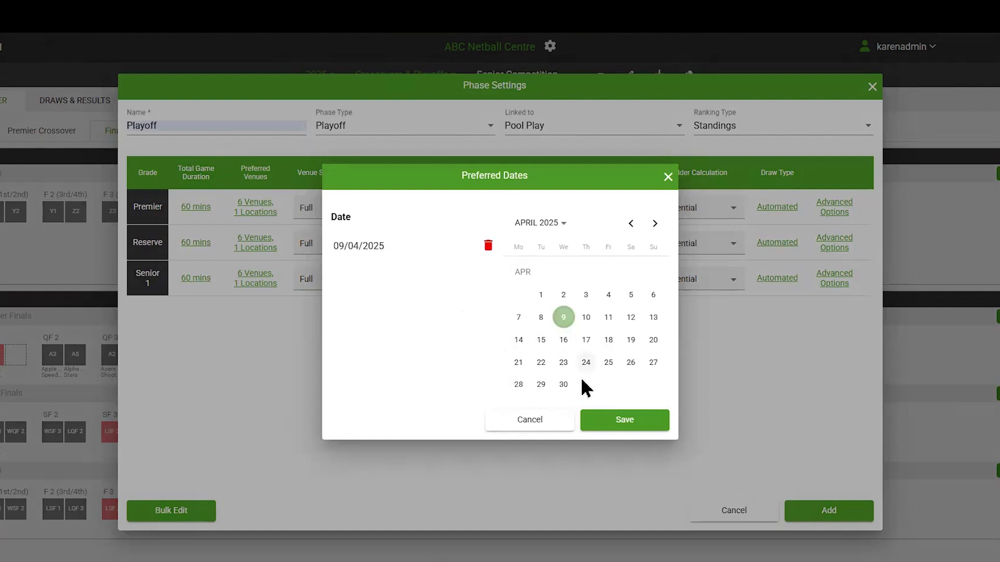
left_click(620, 425)
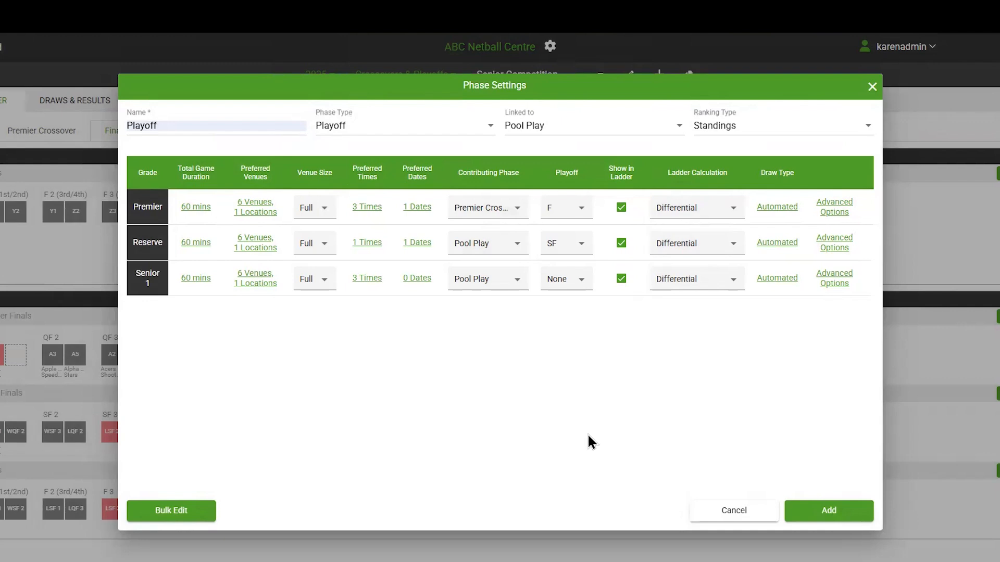
left_click(831, 523)
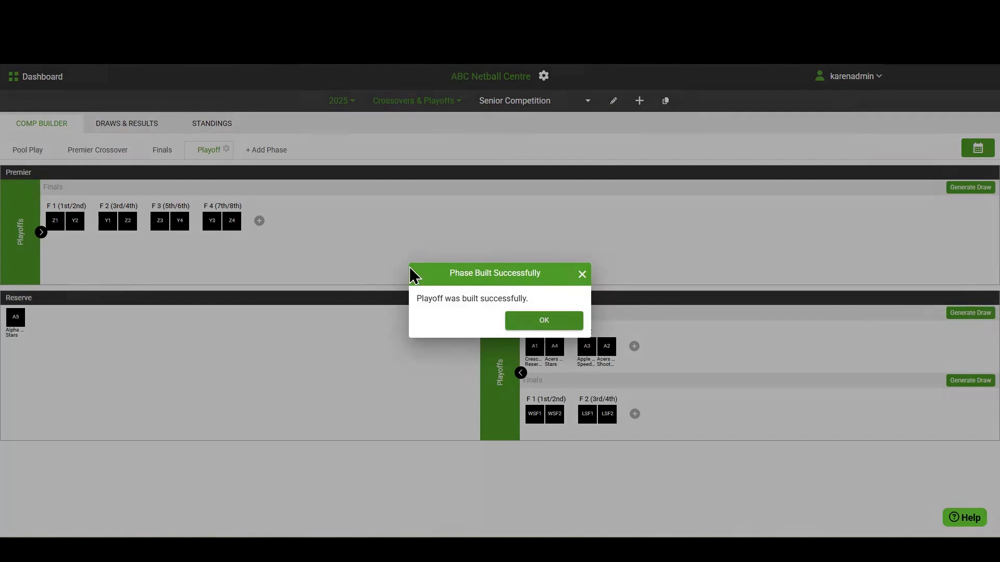
left_click(544, 321)
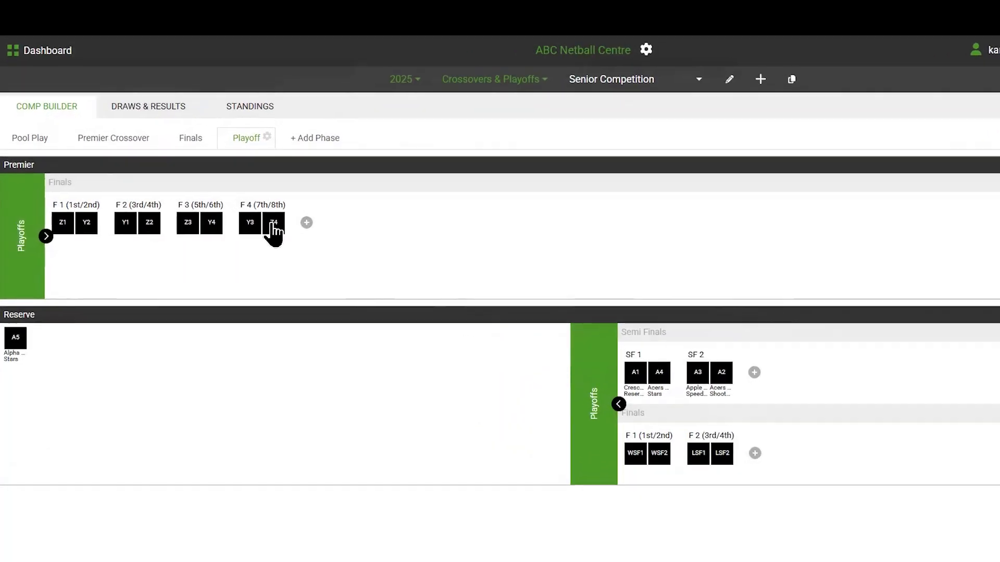
Step: Rearrange the Premier finals by moving seeding Z4 into F 2, Y2 into F 4 and Z2 into F 1
left_click_drag(243, 225, 187, 223)
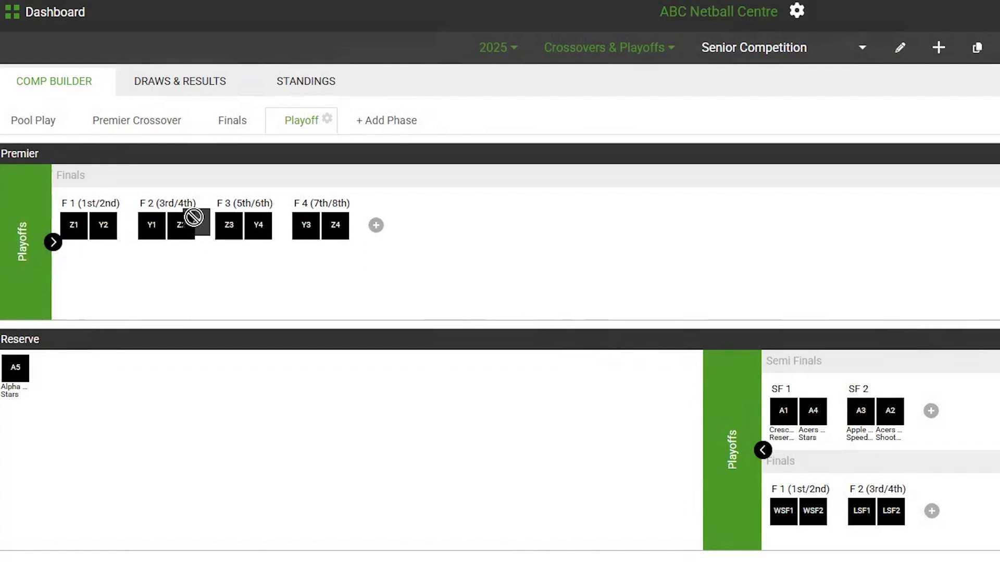
left_click_drag(189, 277, 188, 278)
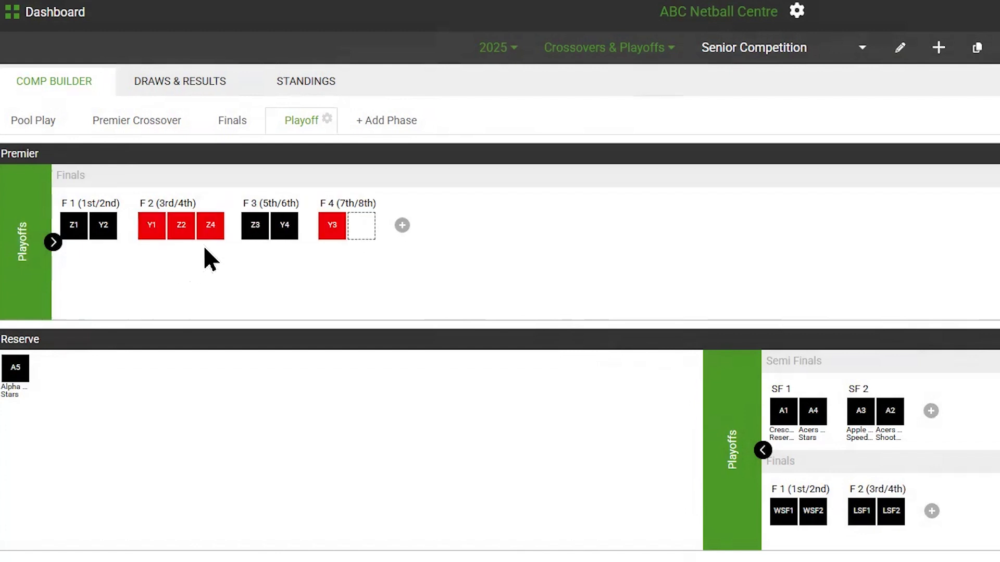
left_click_drag(105, 226, 371, 245)
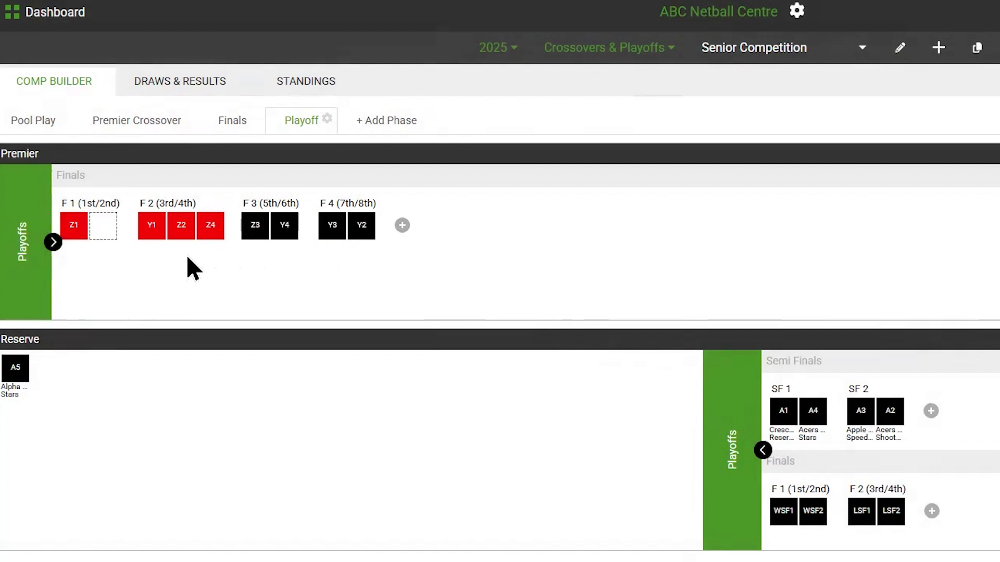
left_click_drag(182, 226, 109, 243)
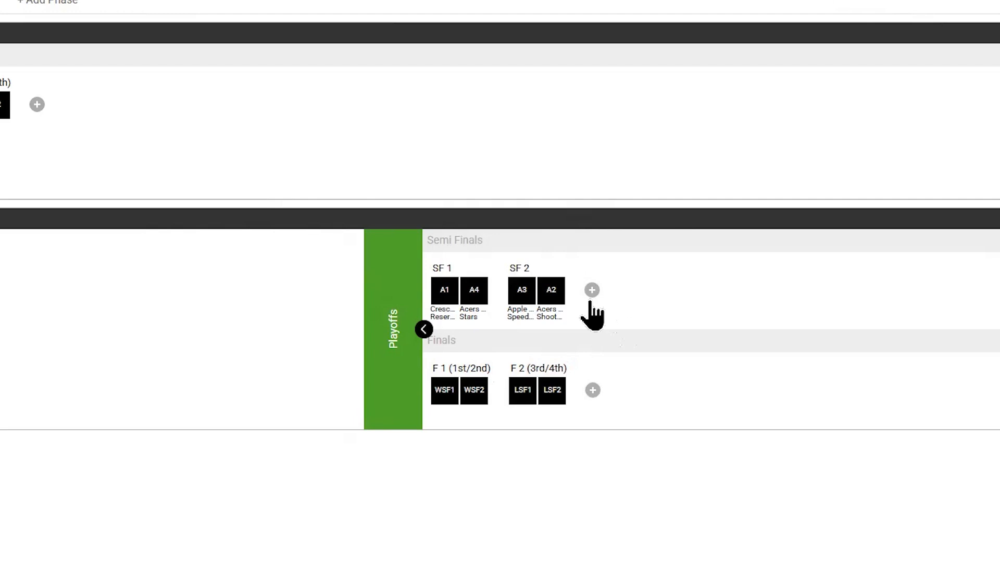
Step: Add a third semi final and a third final to the Reserve playoffs, and place A5 and A4 in SF 3
left_click(591, 291)
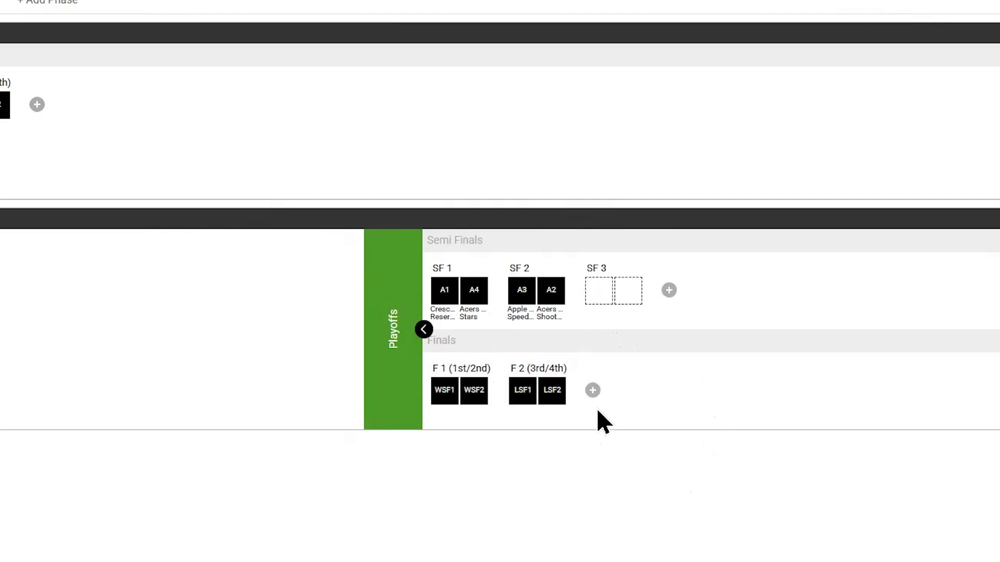
left_click(593, 391)
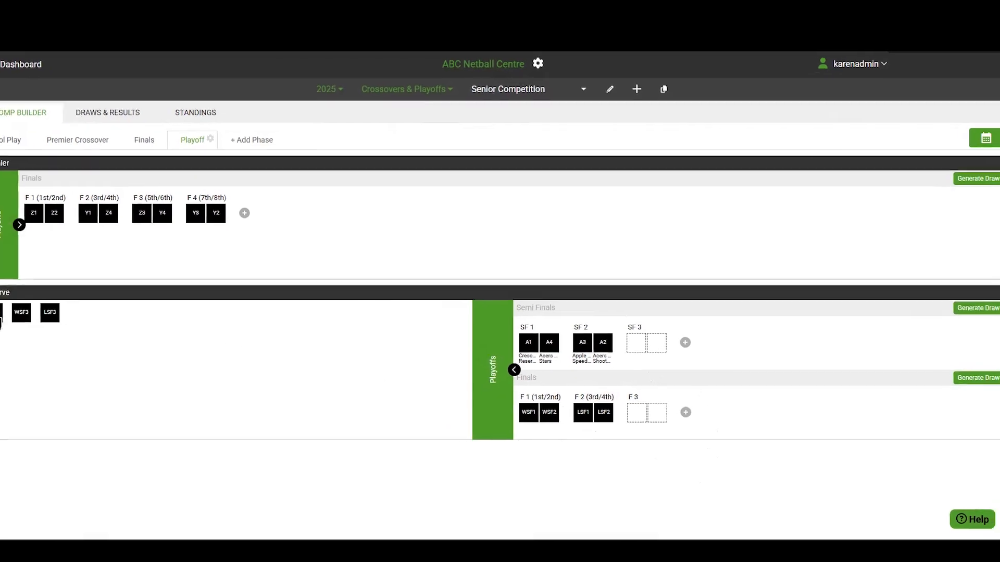
left_click_drag(16, 317, 641, 354)
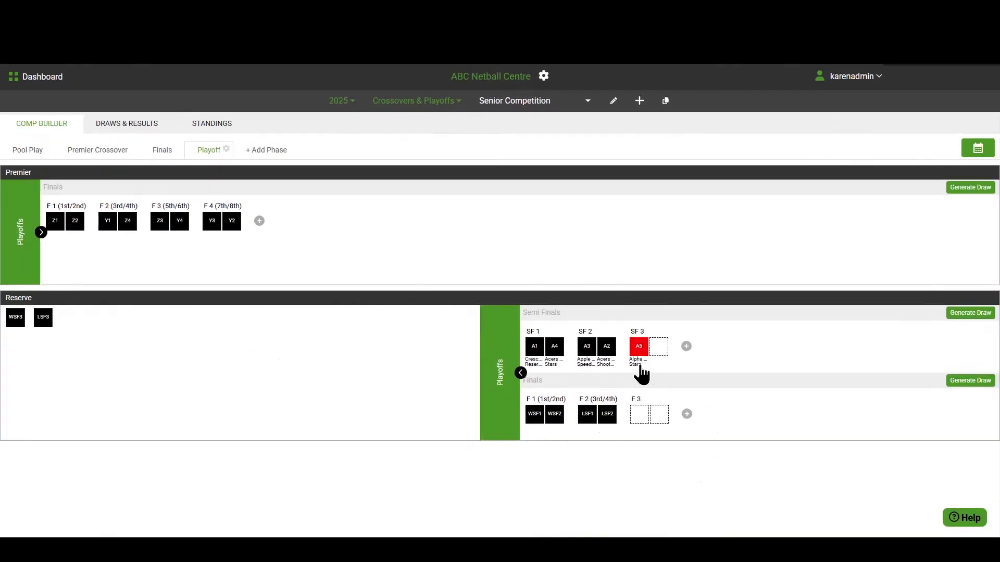
left_click_drag(553, 349, 659, 352)
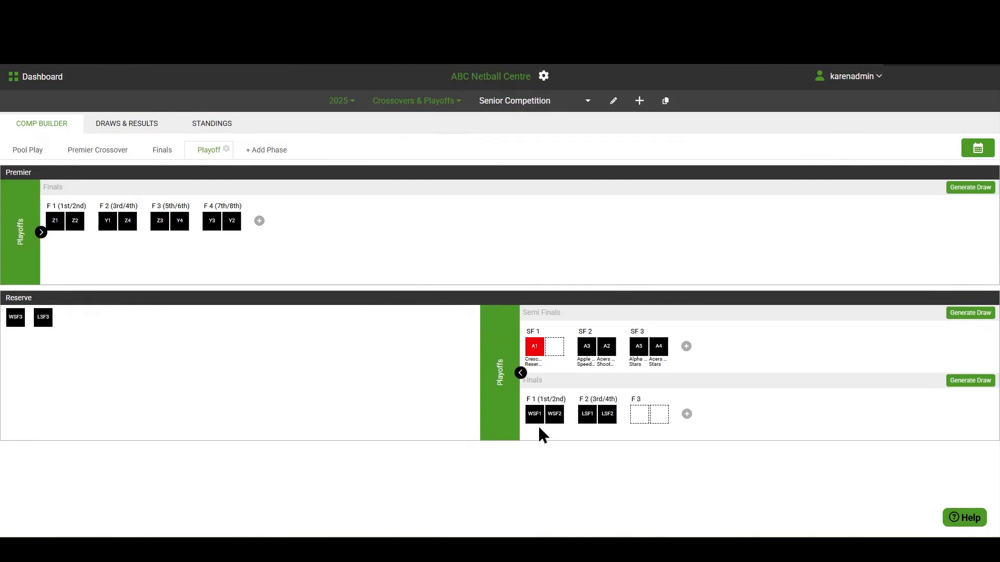
Step: Show the public notes of the Finals games in the draws and results, and examine the public notes fields in the standings
left_click(159, 151)
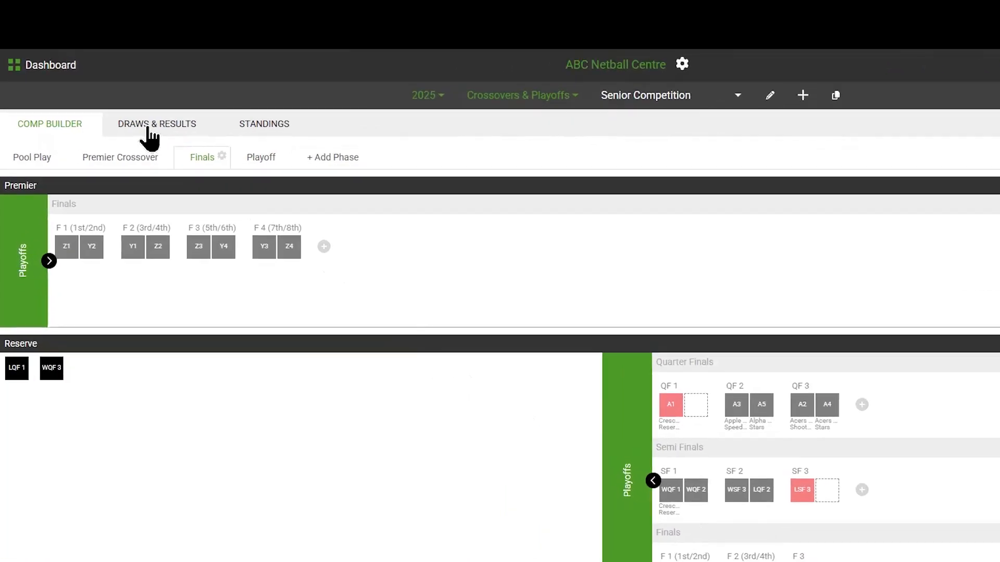
left_click(149, 127)
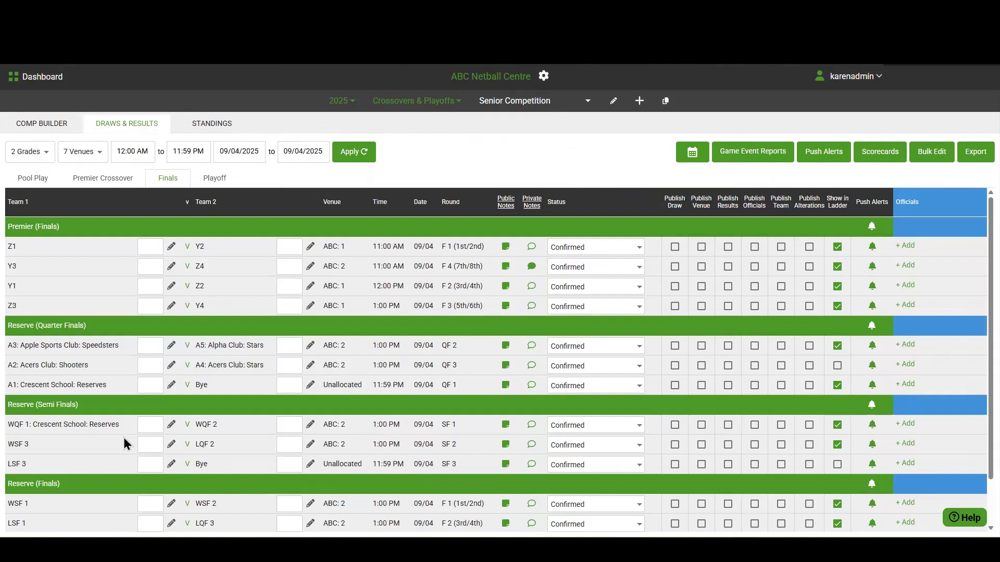
left_click(506, 209)
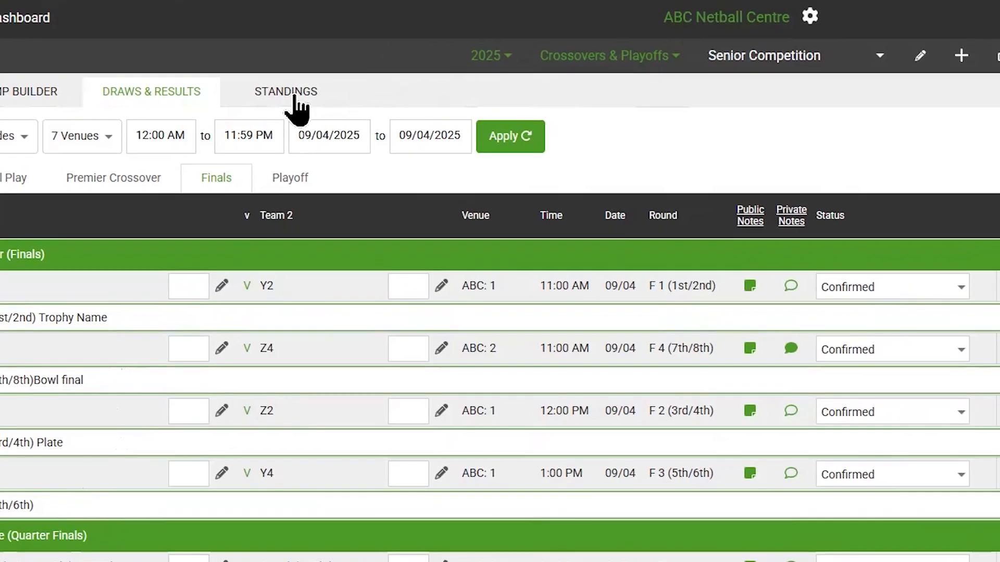
left_click(295, 98)
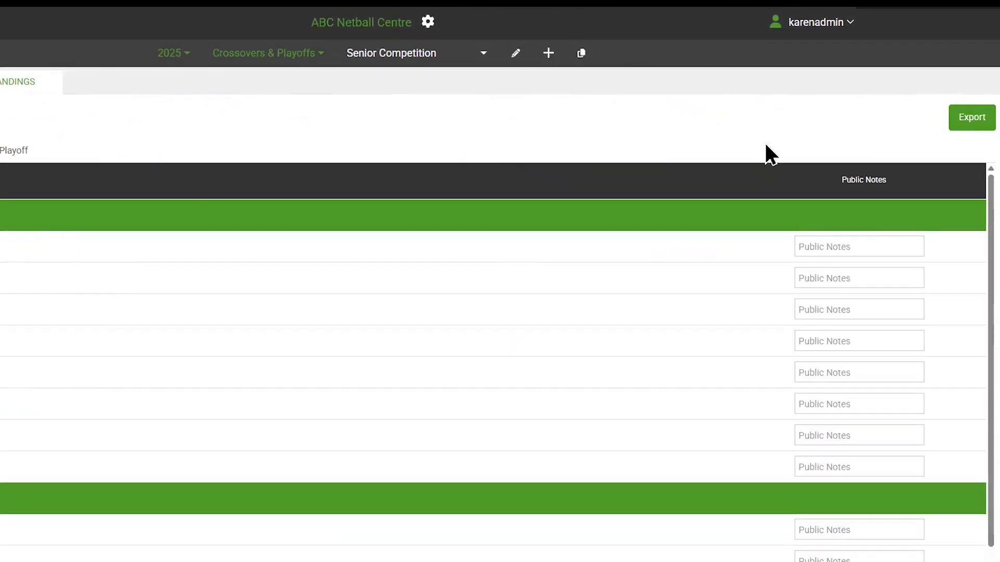
left_click(848, 249)
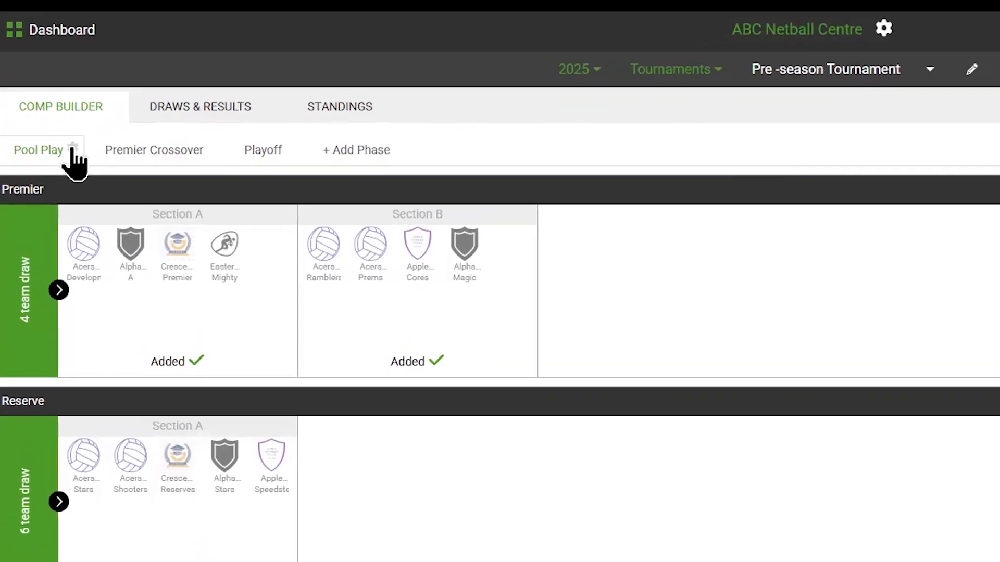
Step: Review Premier's preferred dates and times in the Pre-season Tournament's Pool Play settings, and its Section A draw, without making changes
left_click(73, 149)
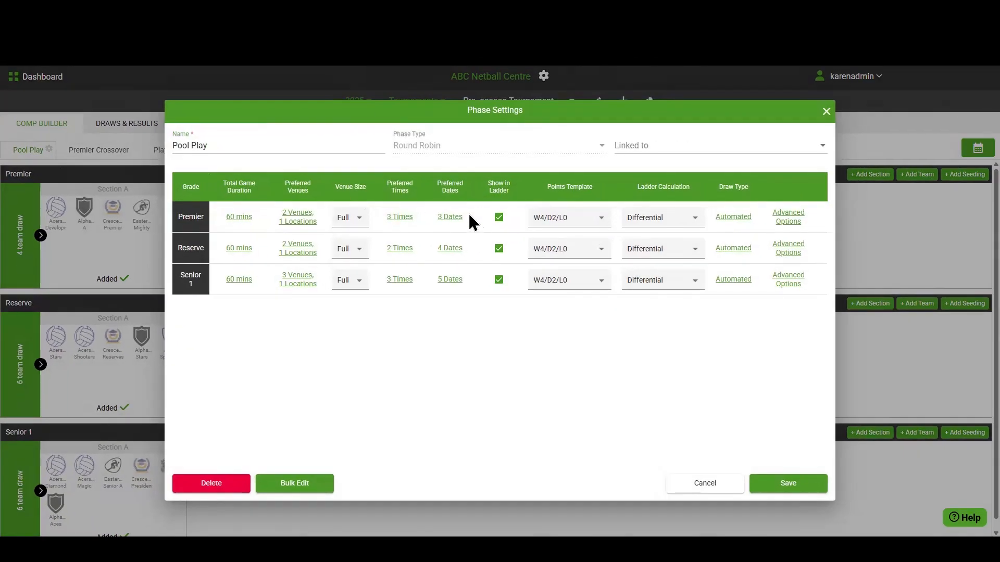
left_click(446, 218)
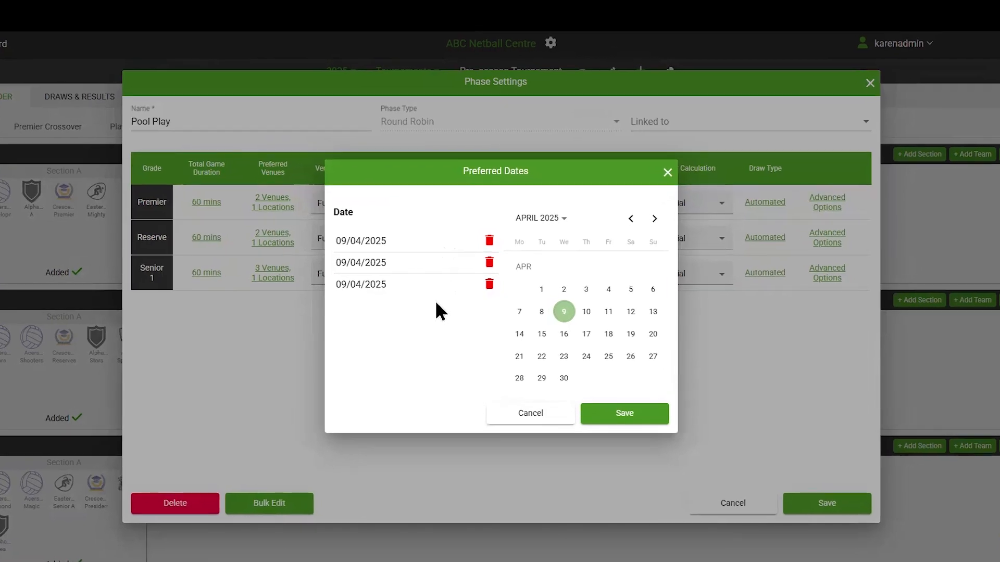
left_click(667, 173)
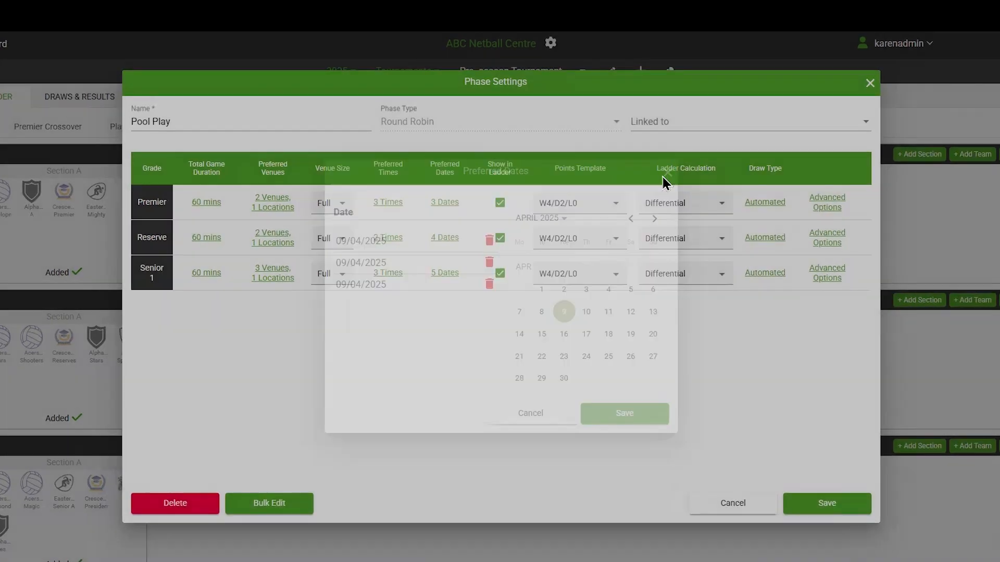
left_click(388, 202)
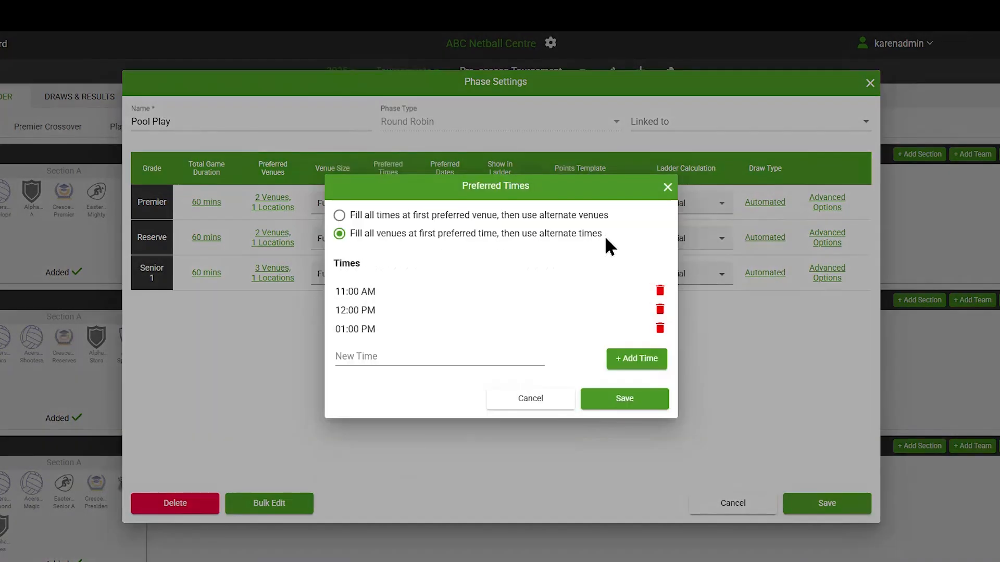
left_click(669, 188)
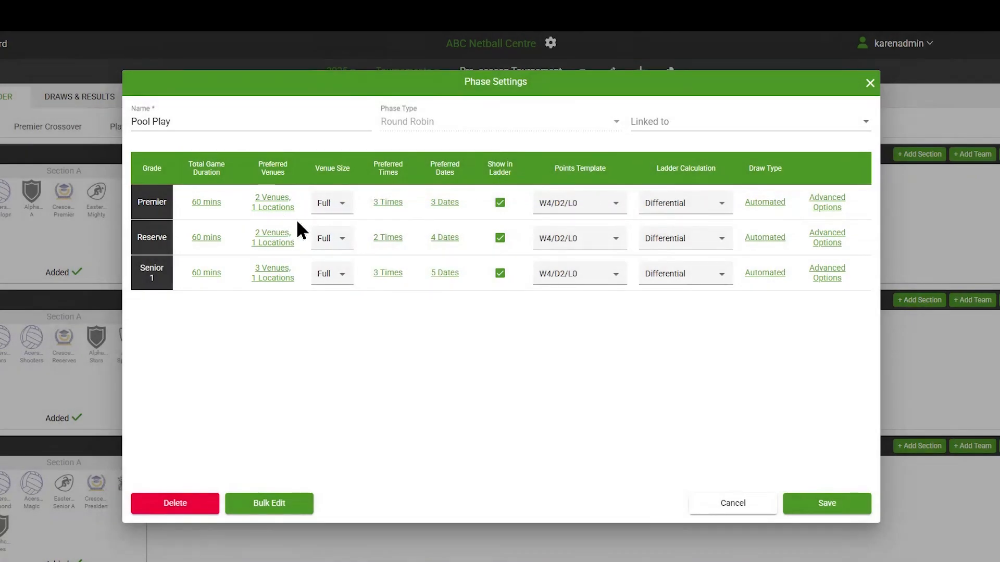
left_click(728, 505)
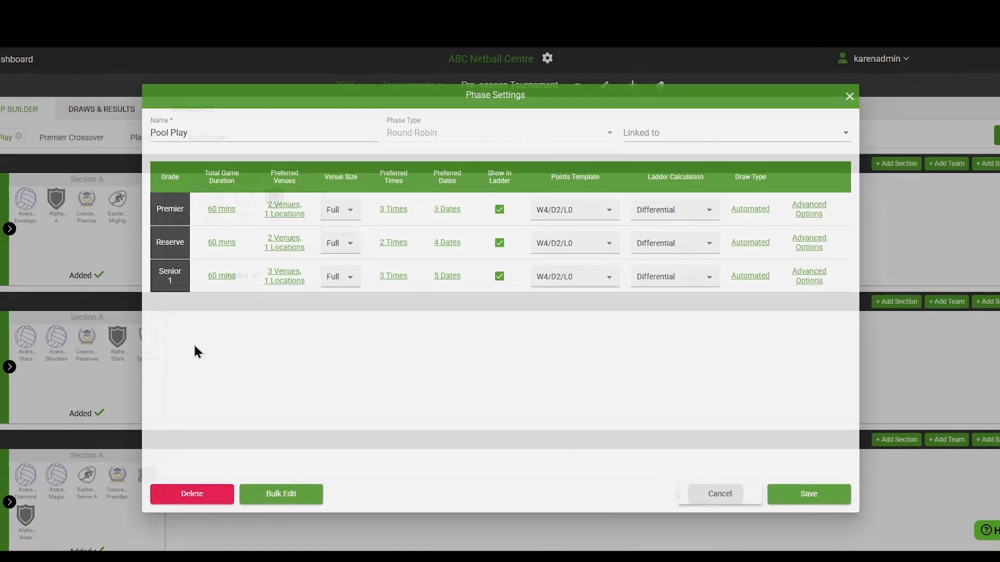
left_click(57, 273)
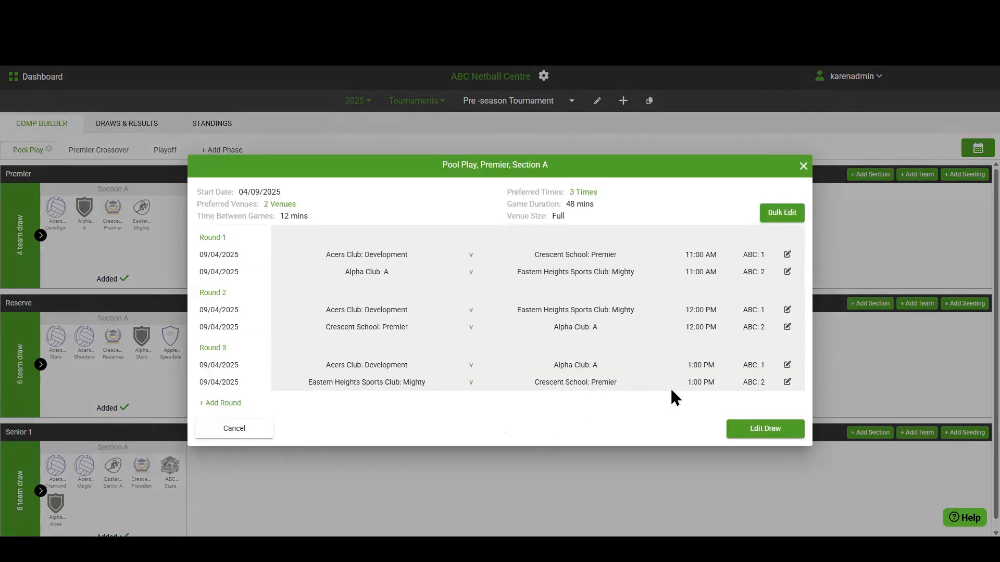
left_click(803, 166)
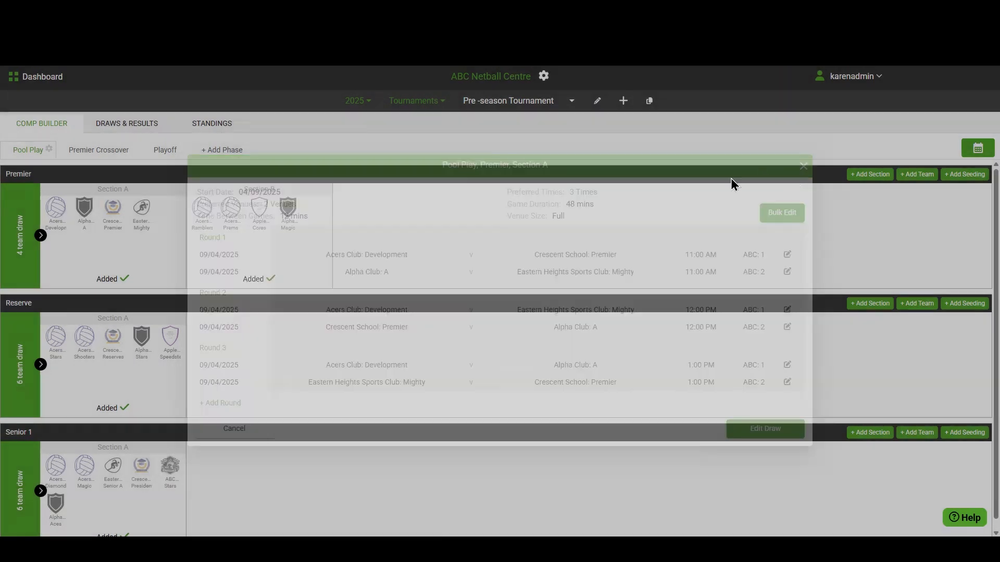
Step: Check Reserve's preferred dates in the Pool Play phase settings, and close the settings without saving
left_click(50, 150)
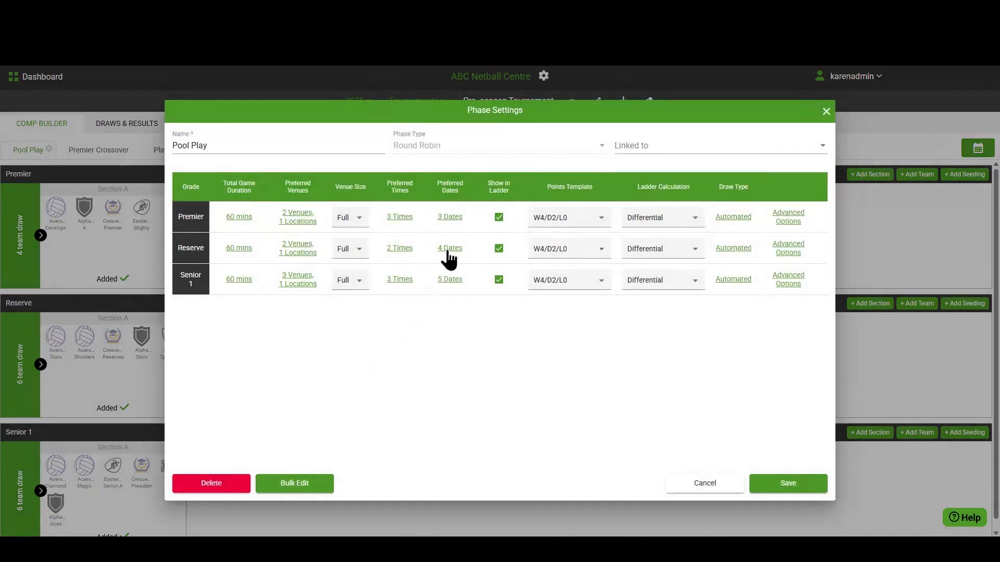
left_click(449, 249)
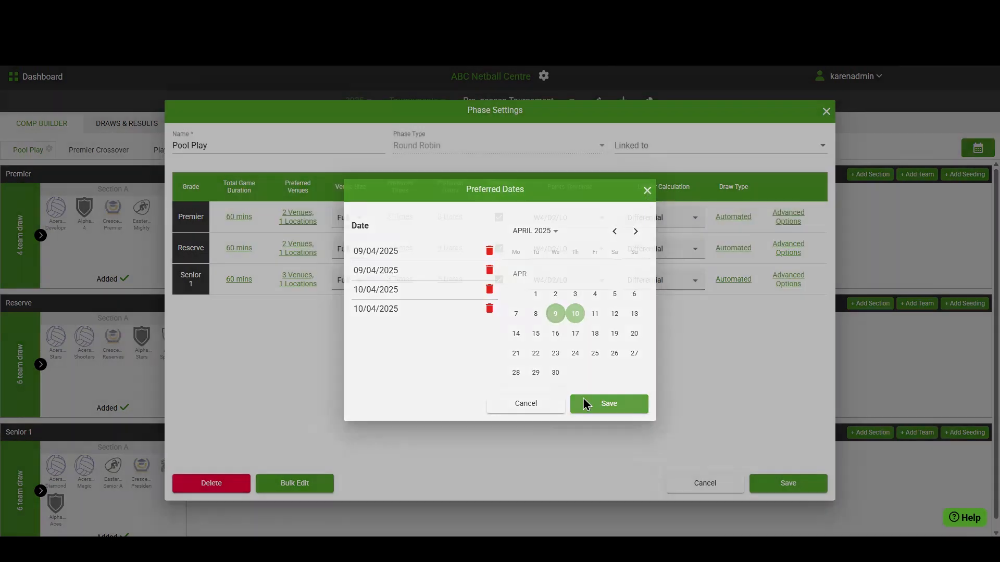
left_click(587, 404)
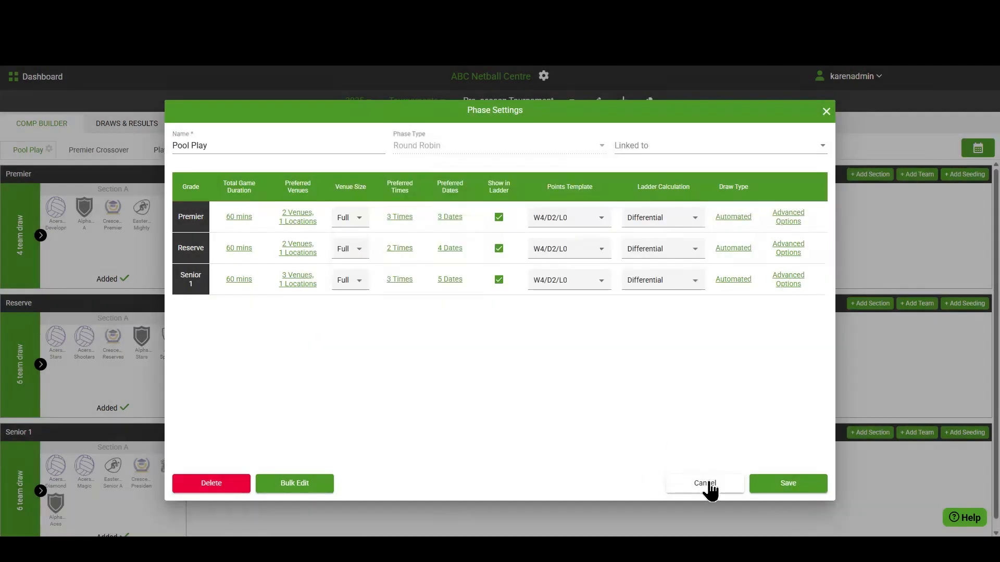
left_click(706, 484)
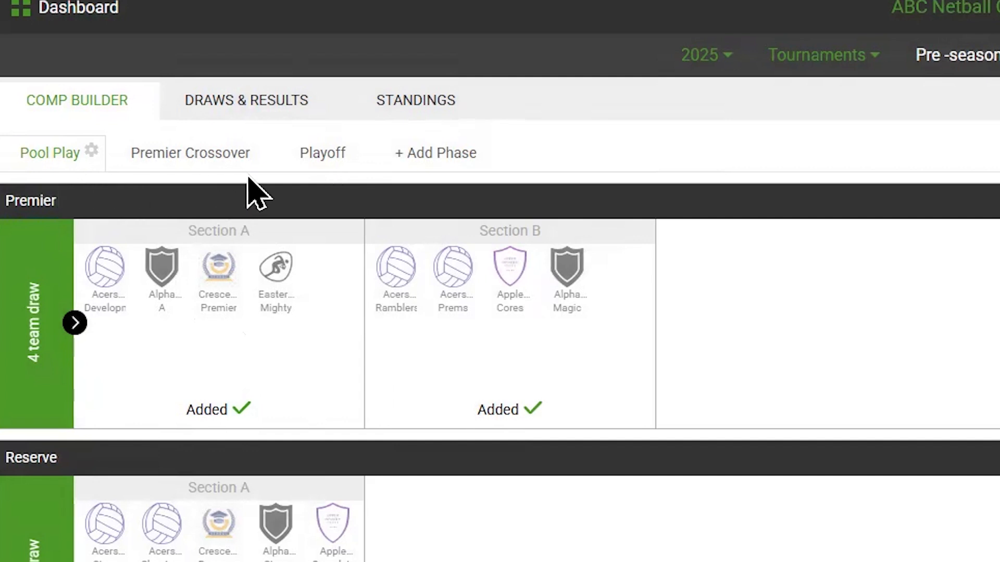
Step: Examine the layout of the Playoff, Premier Crossover and Pool Play phases of the Pre-season Tournament
left_click(324, 166)
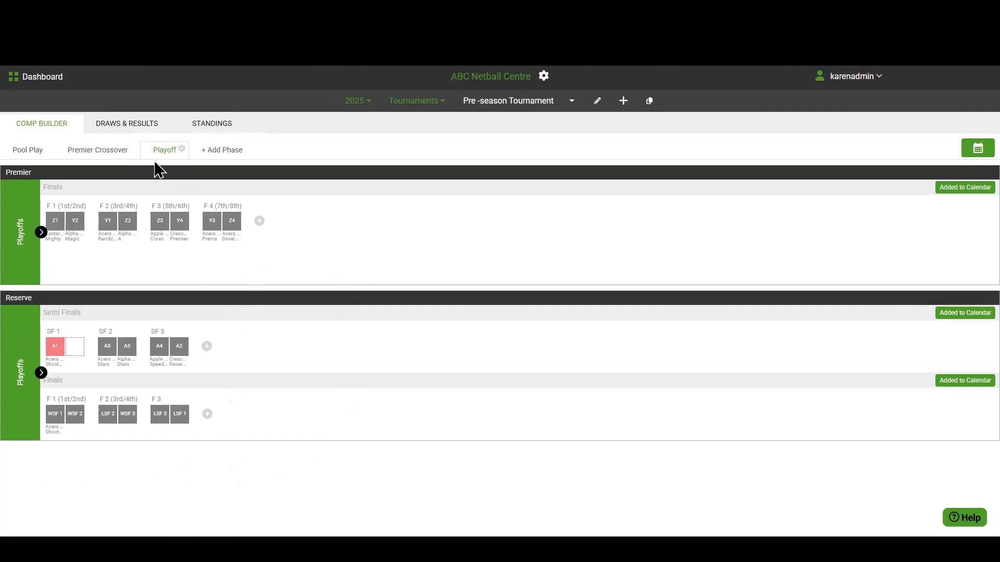
left_click(104, 154)
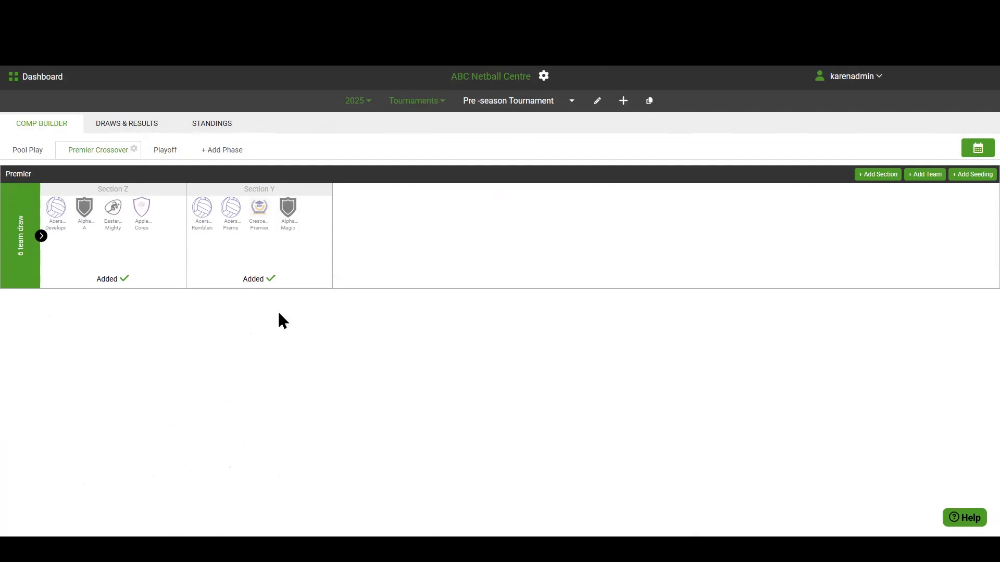
left_click(23, 152)
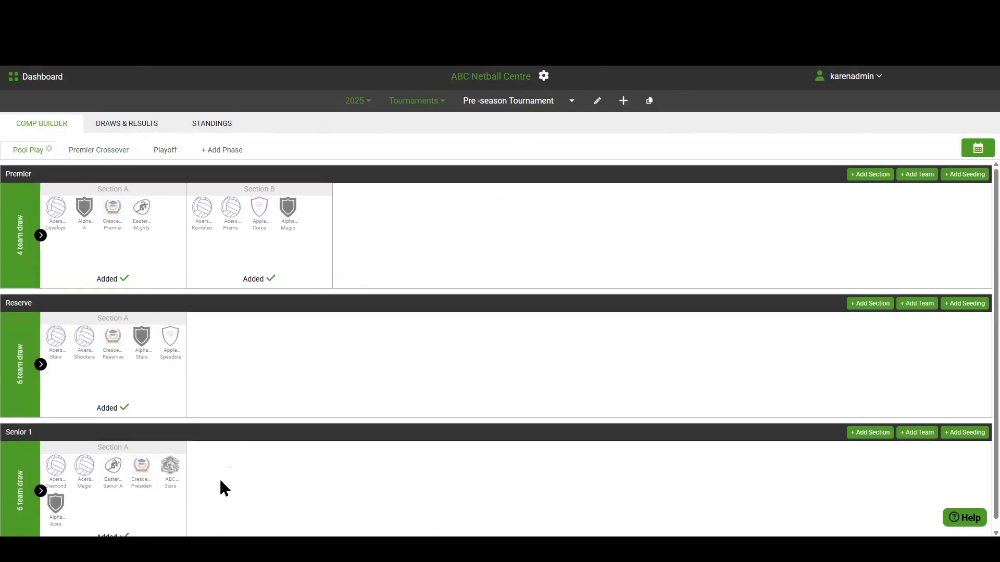
scroll(209, 495, "down", 1)
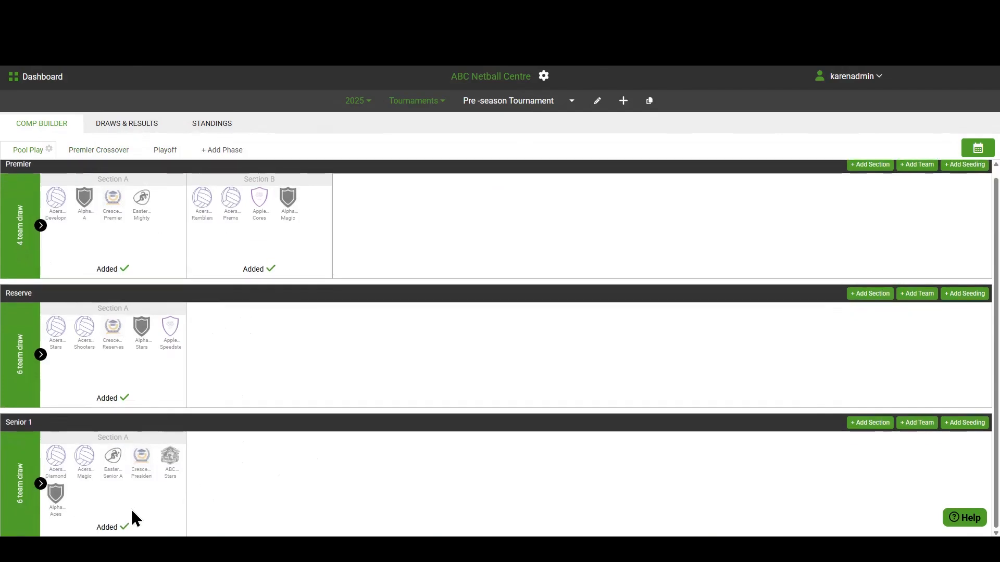
Step: Compare the team matchups in the Playoff phase with the sections of the Premier Crossover phase
left_click(167, 152)
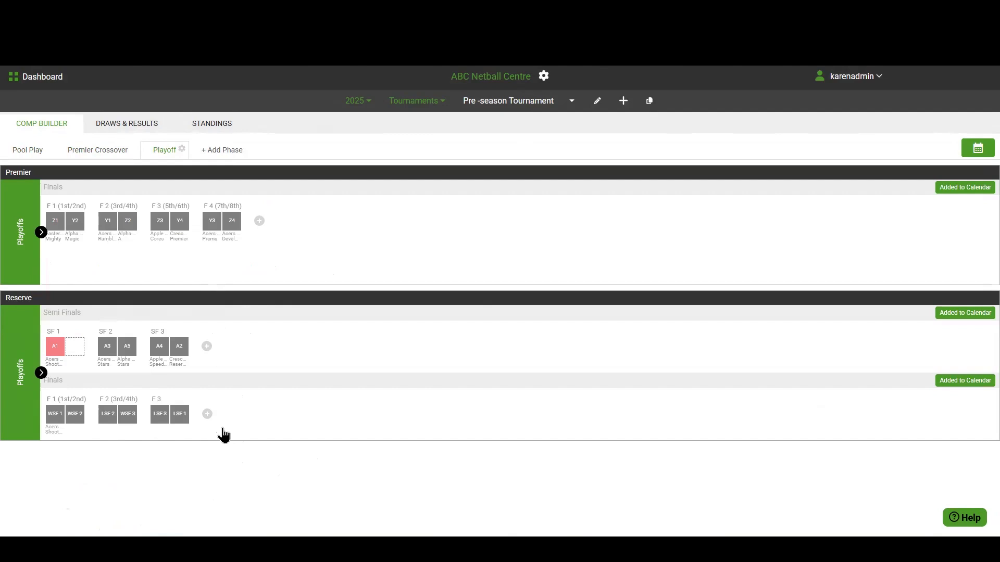
left_click(92, 156)
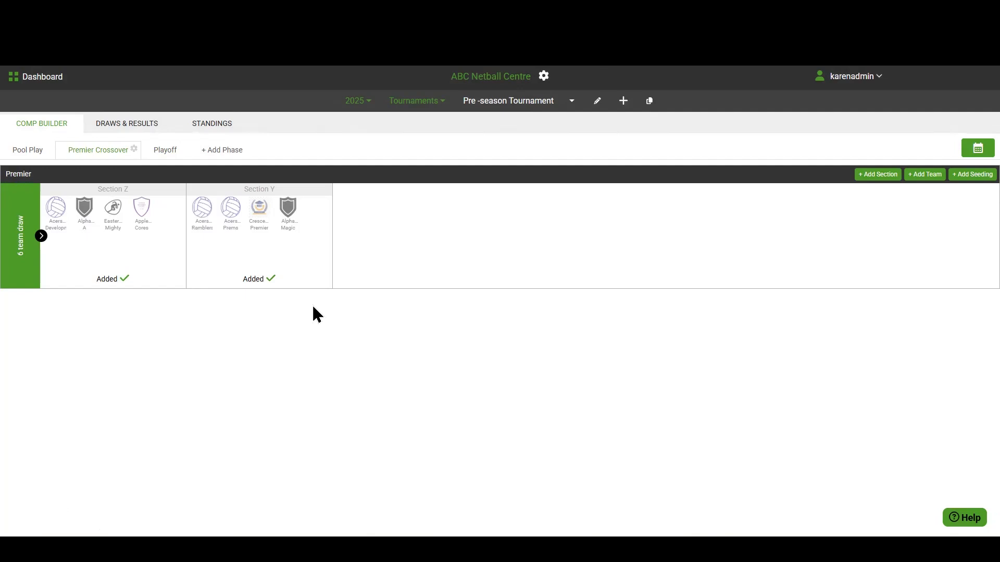
left_click(163, 152)
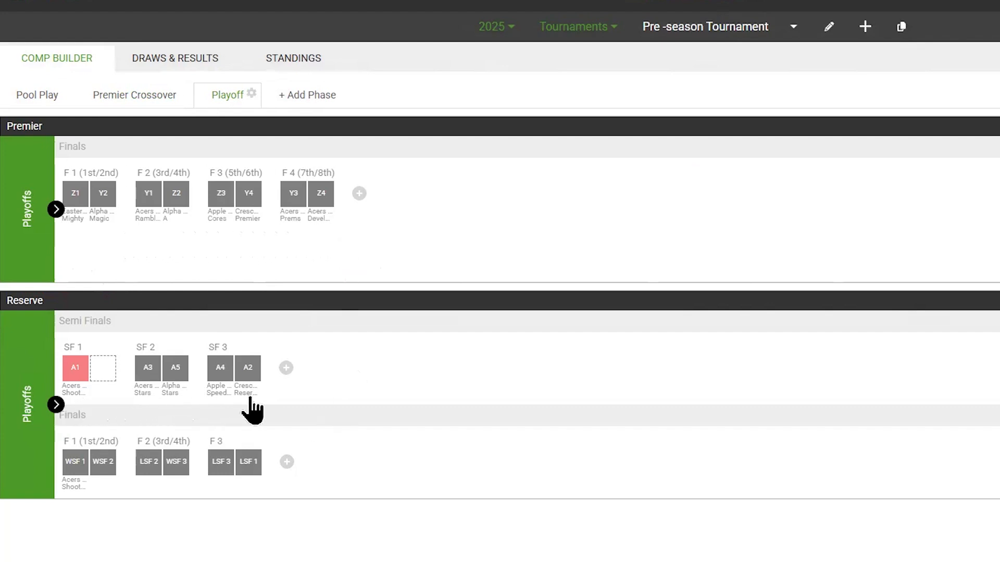
Step: Start adding a new phase with Playoff as the phase type and Seeding as the ranking type
left_click(310, 96)
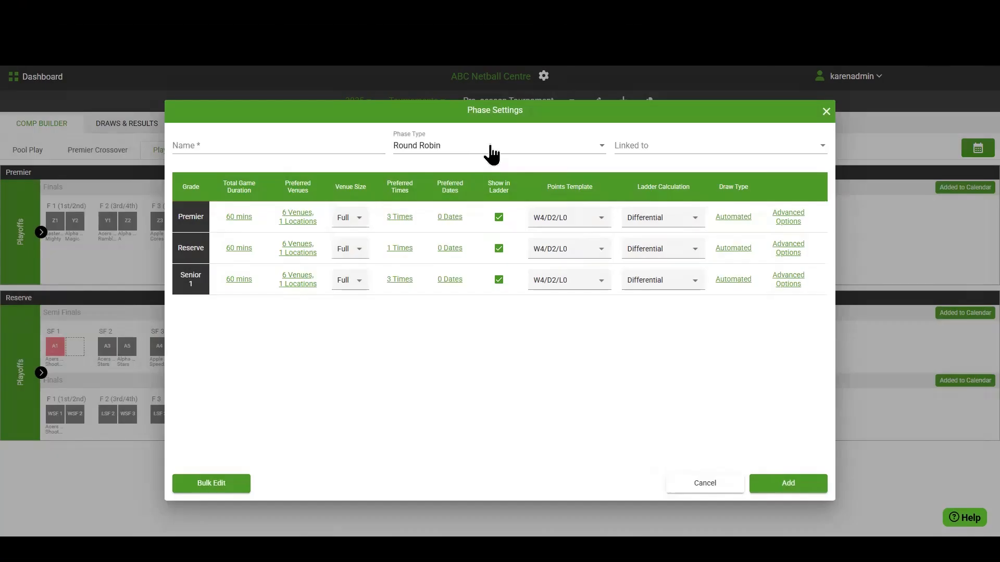
left_click(502, 145)
left_click(408, 165)
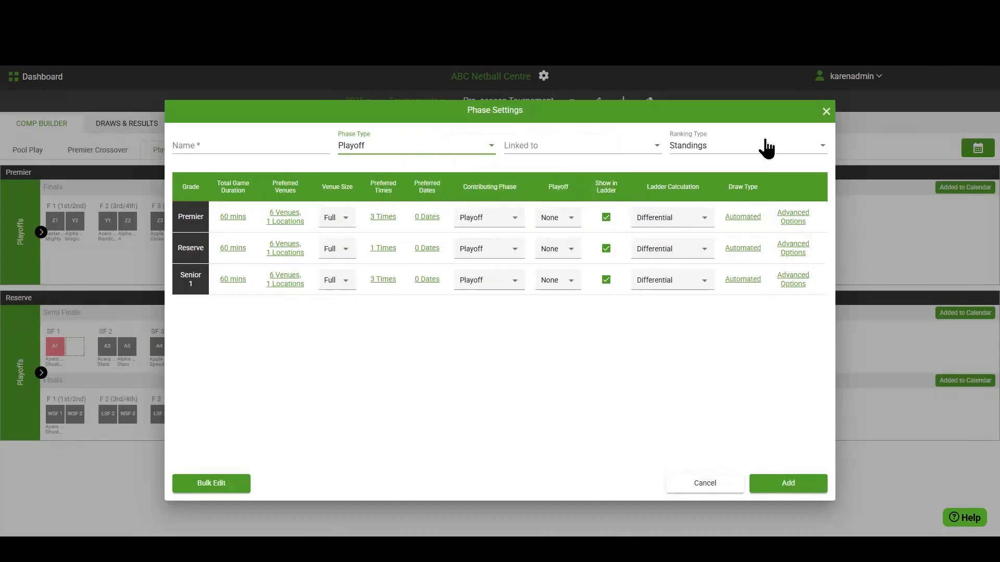
left_click(759, 151)
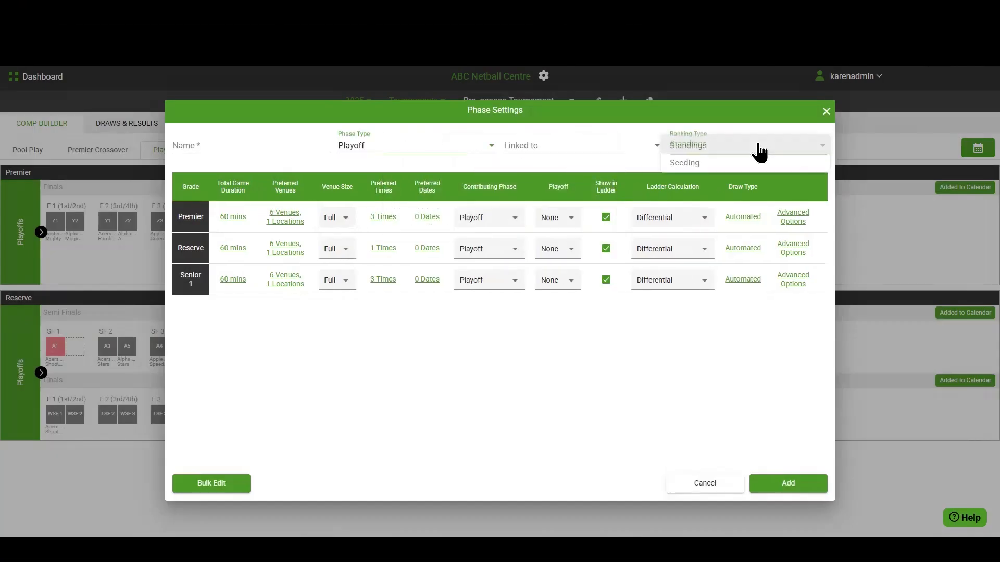
left_click(686, 163)
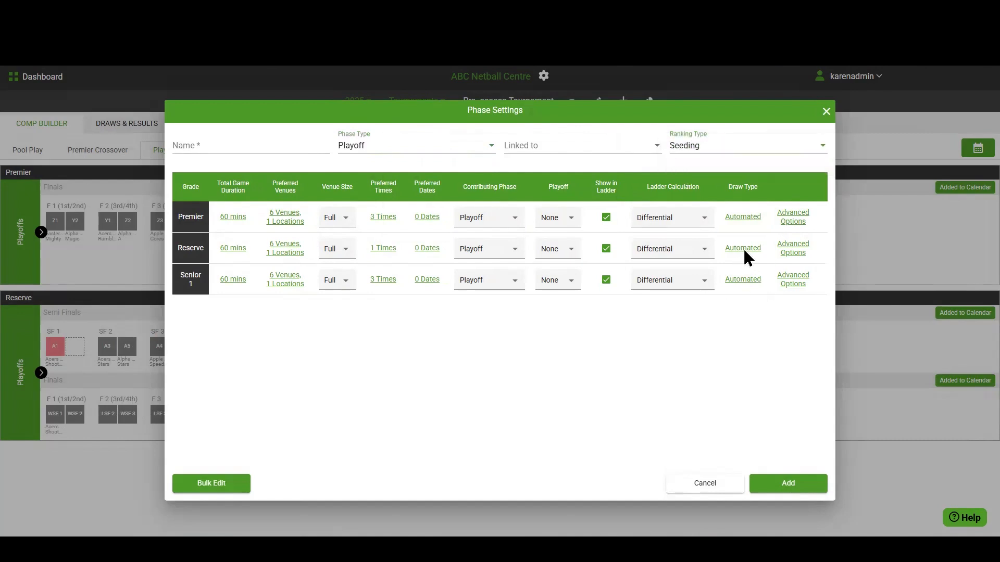
Step: Choose a Matrix draw type for the Reserve grade, using the Seeded tournament matrix
left_click(743, 249)
left_click(552, 293)
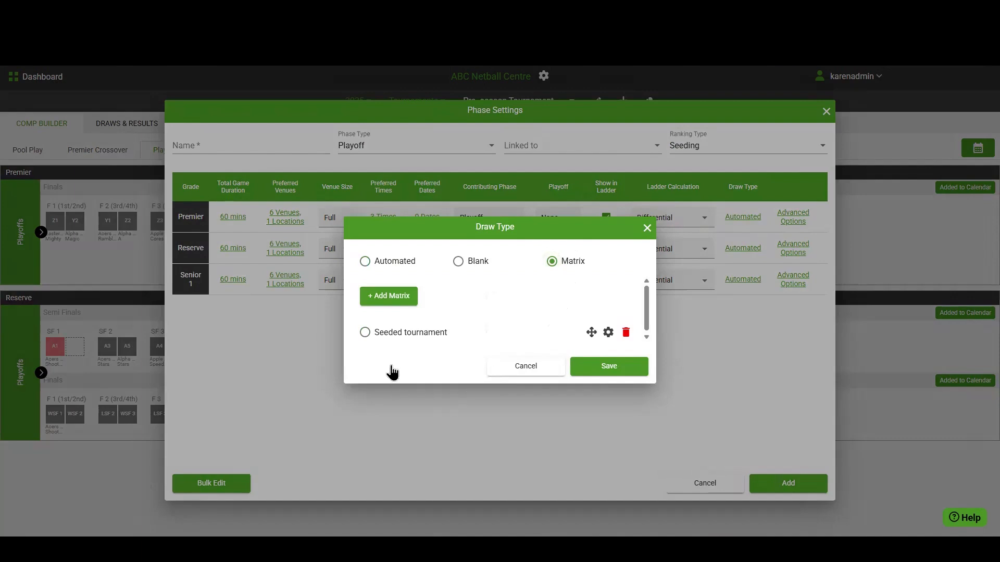
left_click(365, 333)
Step: Review all games and public notes in the Seeded tournament matrix, and leave the matrix, draw type and phase settings without saving
left_click(608, 334)
left_click(584, 327)
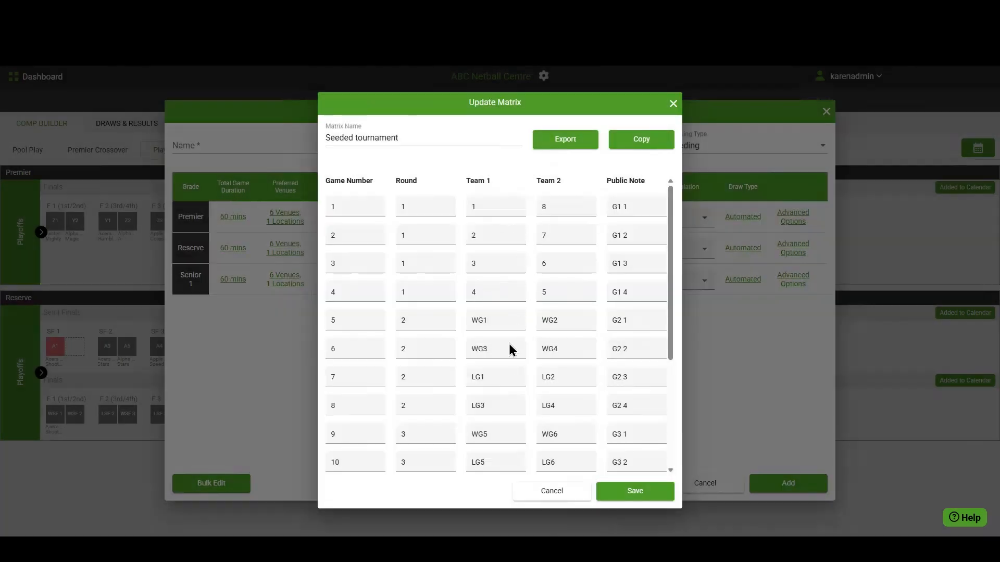
scroll(560, 448, "down", 2)
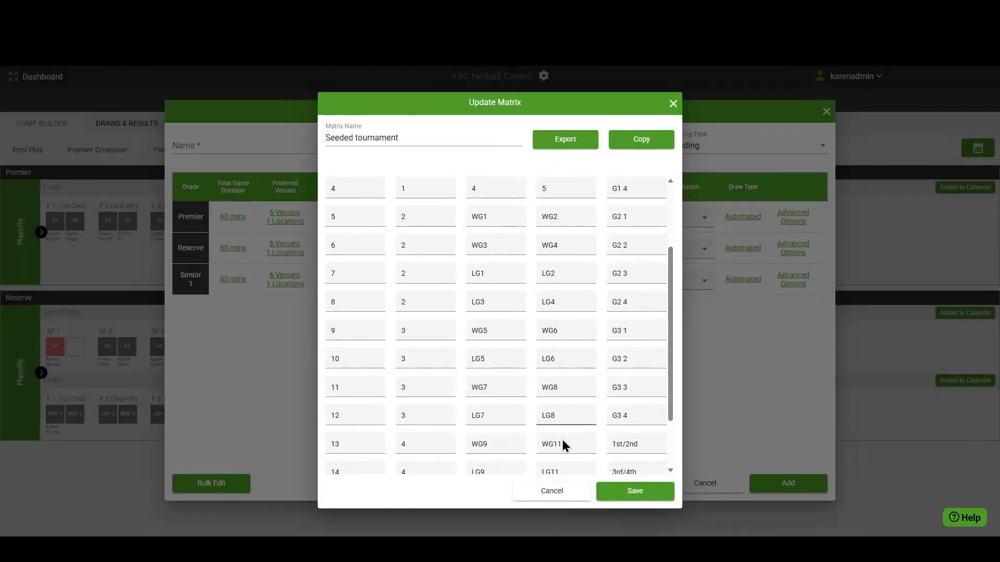
scroll(549, 467, "down", 2)
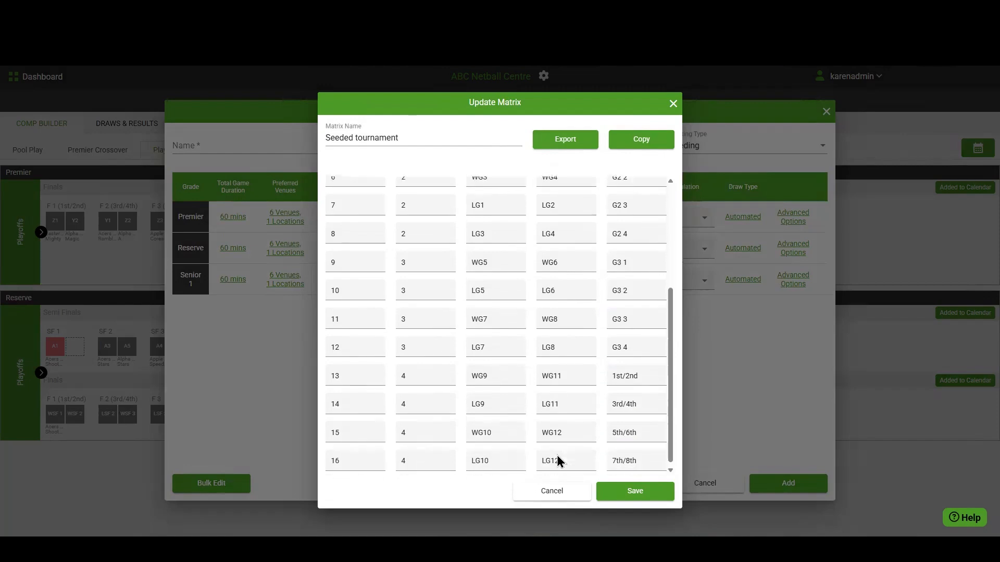
left_click(552, 491)
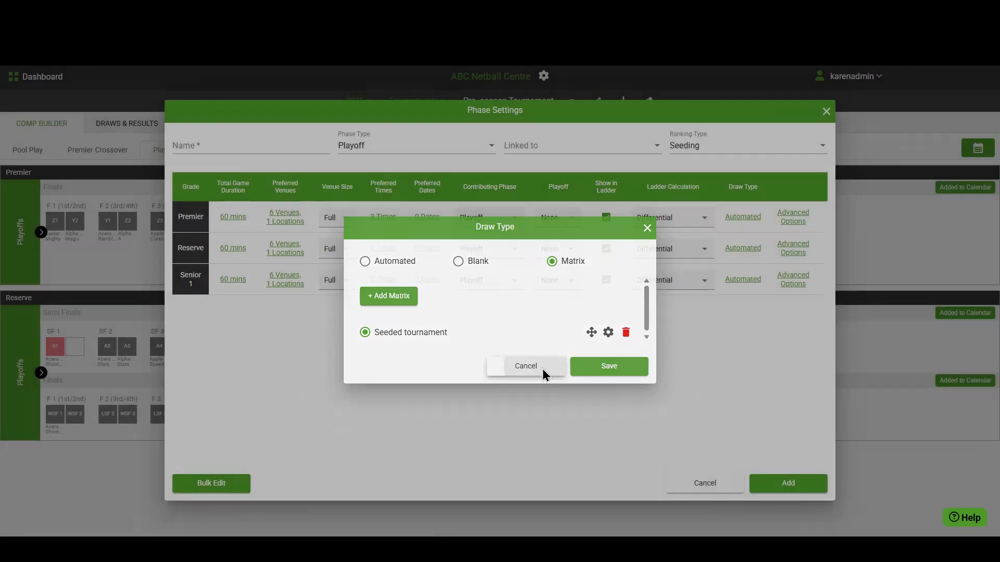
left_click(539, 374)
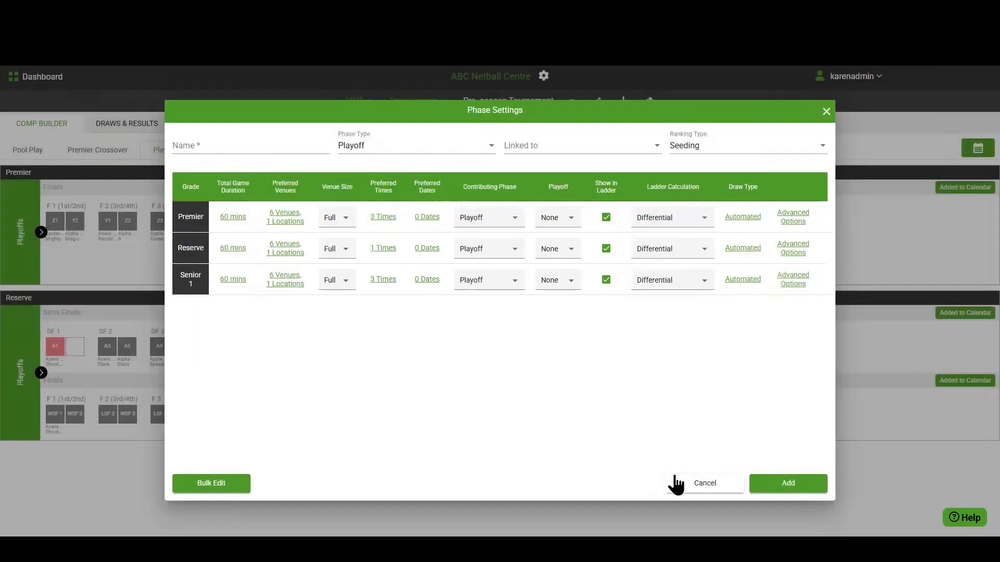
left_click(710, 487)
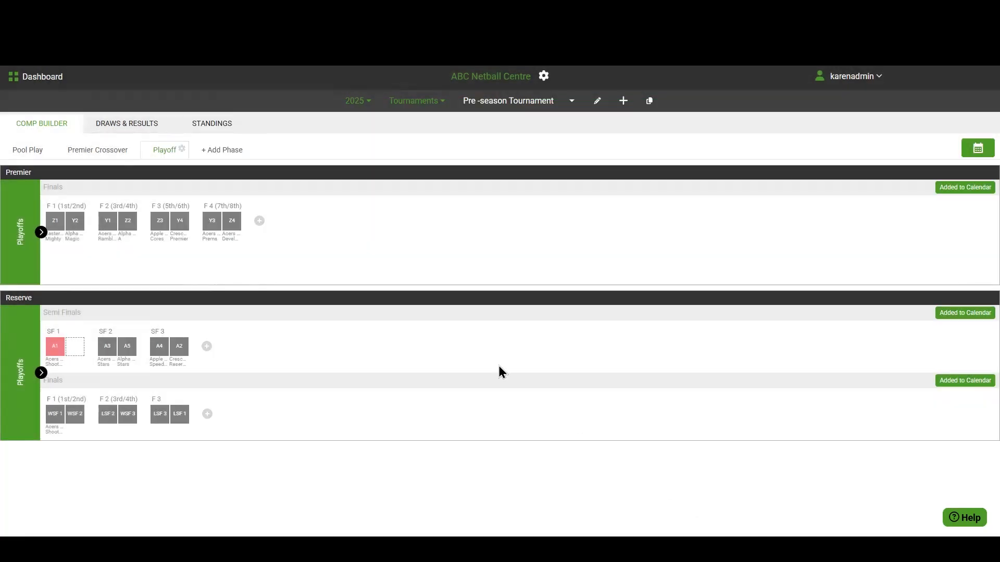
Step: Return to the dashboard, ask the SportyAI help assistant about "seeded tournaments", and close the chat after reading the reply
left_click(25, 86)
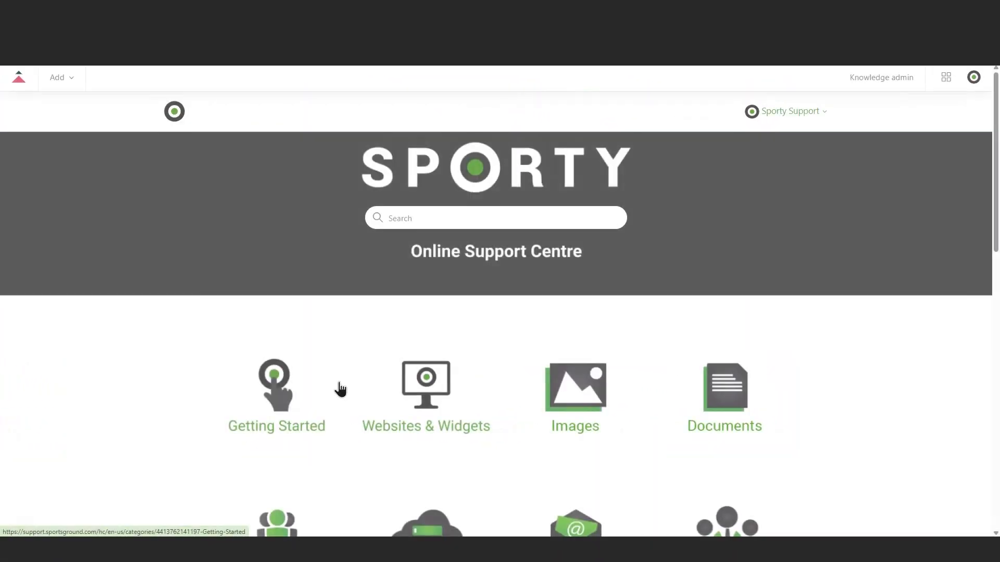
scroll(344, 389, "down", 6)
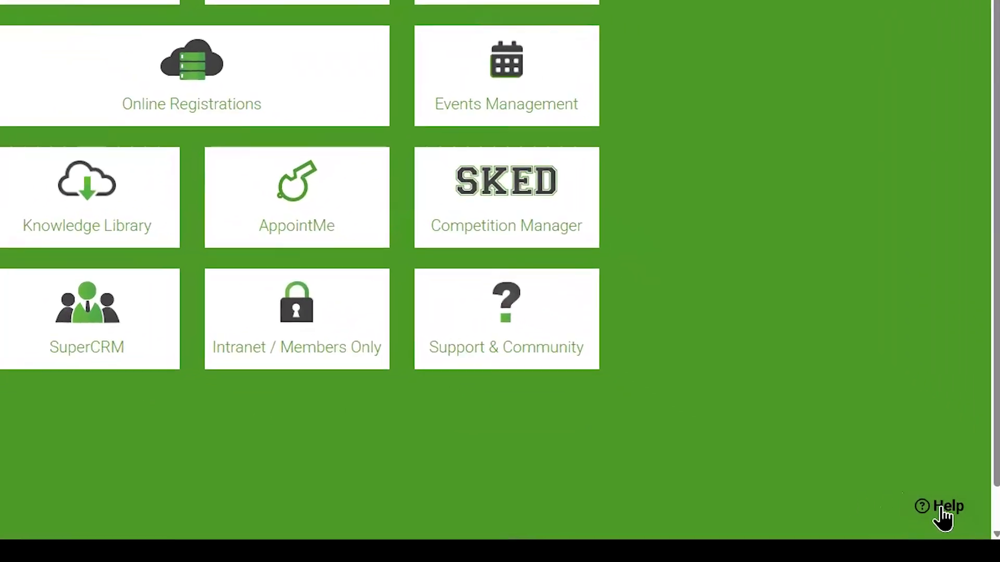
left_click(942, 511)
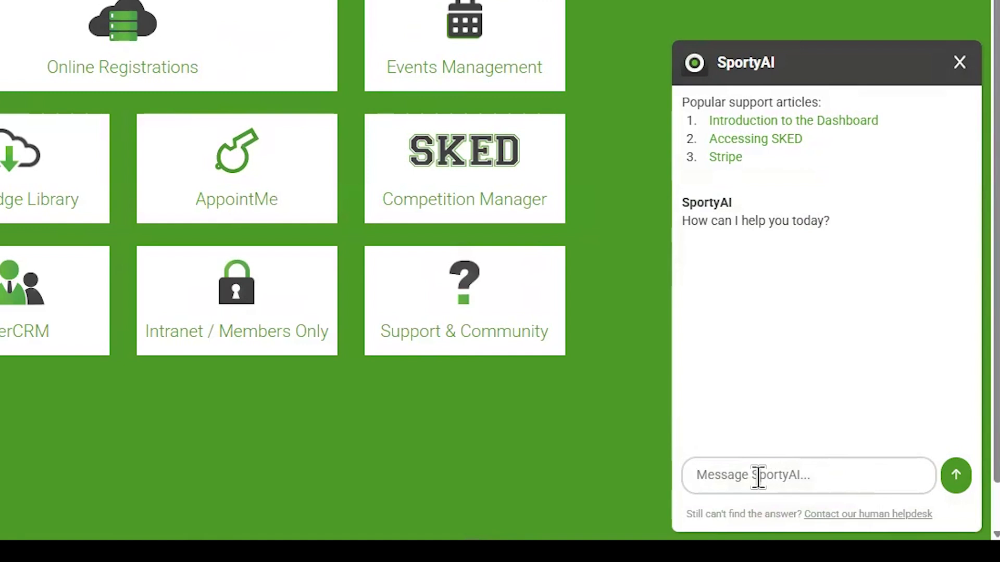
type("seeded tournaments")
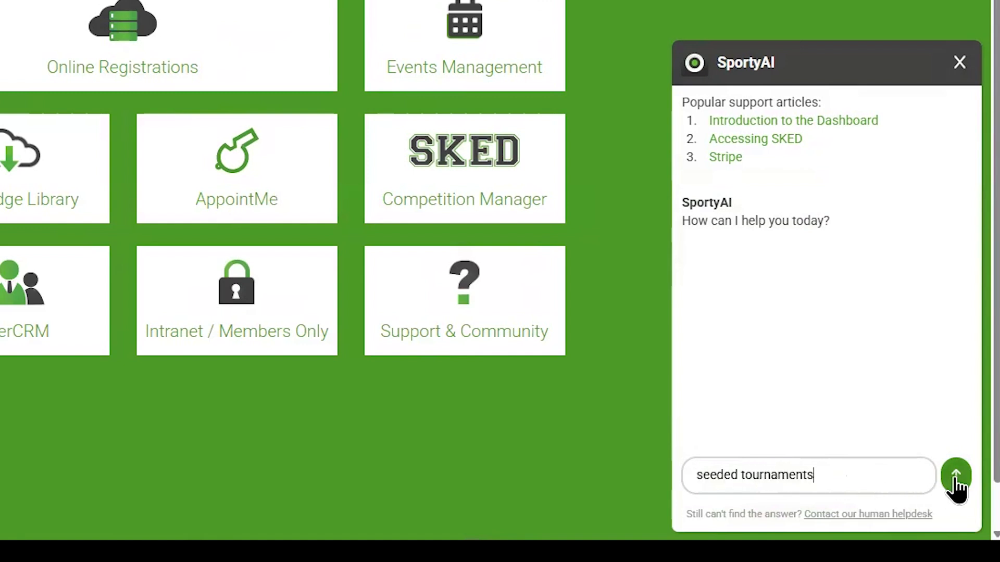
left_click(956, 478)
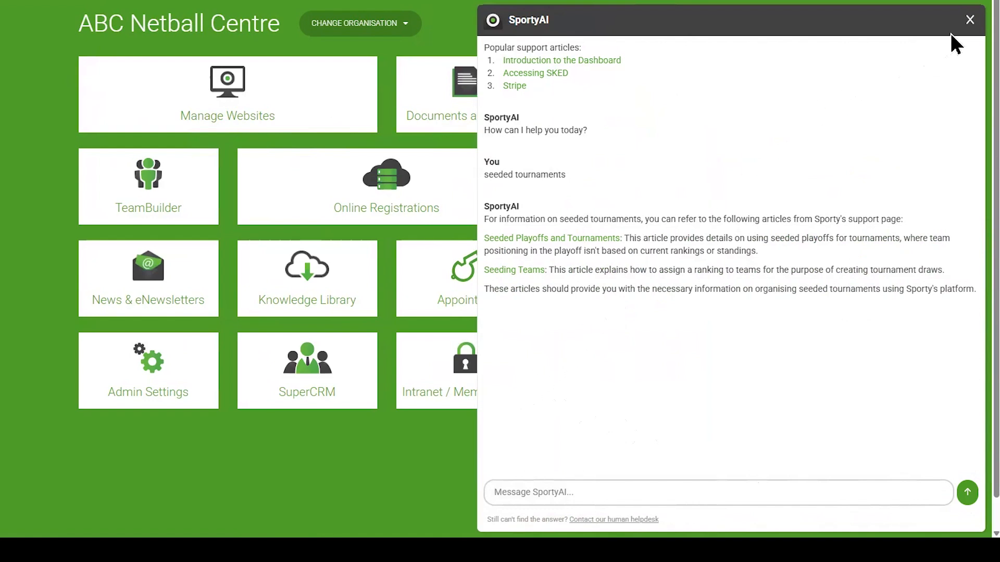
left_click(970, 21)
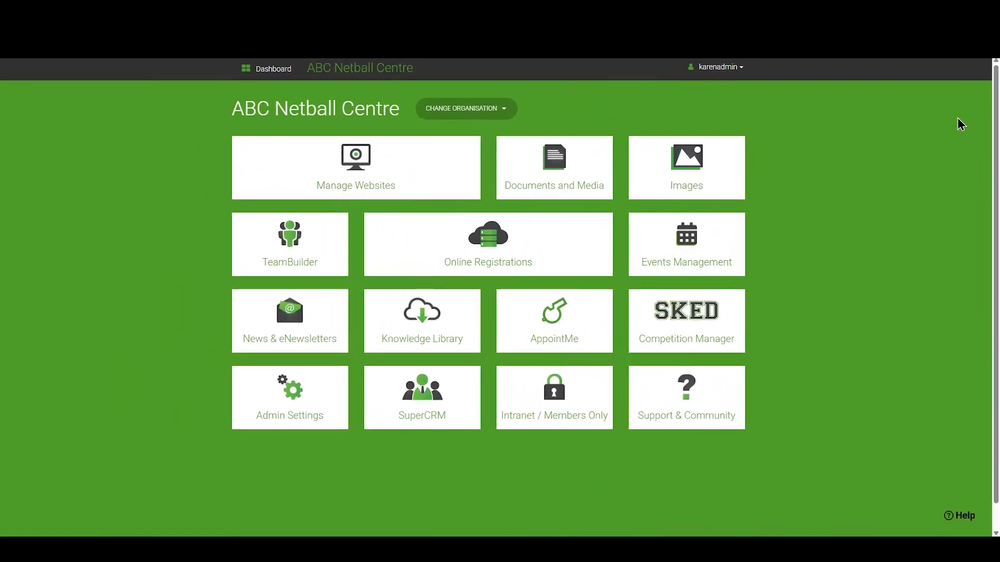